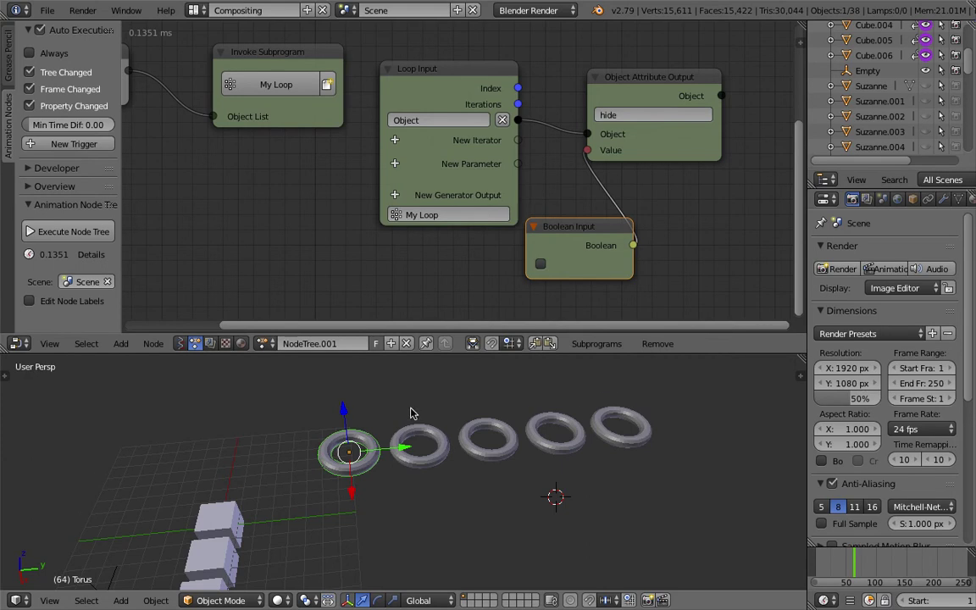
Rearrange the Boolean Input and Object Attribute Output nodes so they are spaced apart beside the Loop Input node.
scroll(447, 251, down, 1)
drag(513, 230, 452, 244)
drag(569, 95, 632, 103)
click(500, 244)
drag(500, 248, 525, 255)
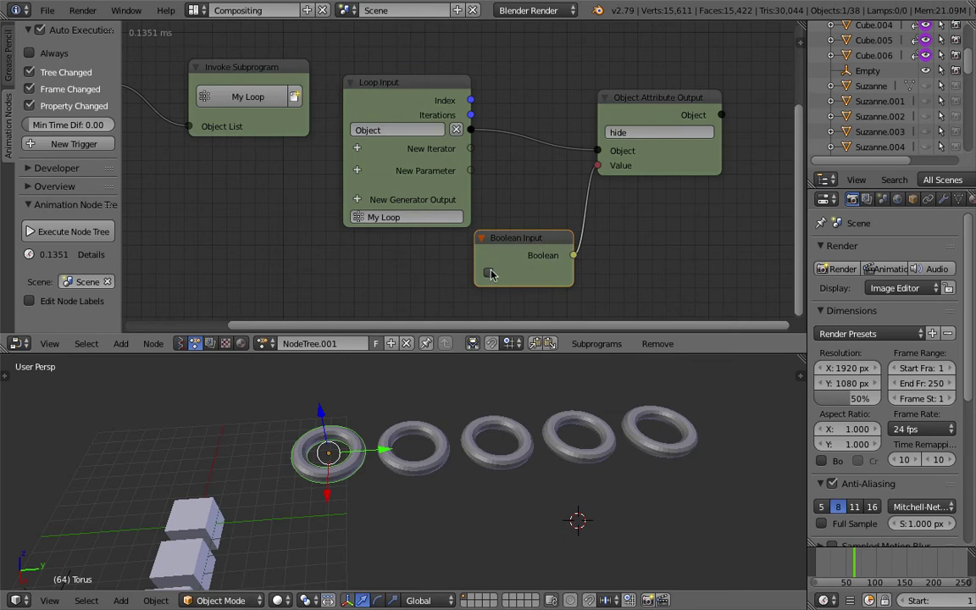
Toggle the Boolean Input value on and off to test hiding the torus objects, moving the Loop Input node up.
middle_drag(488, 287, 513, 283)
click(512, 270)
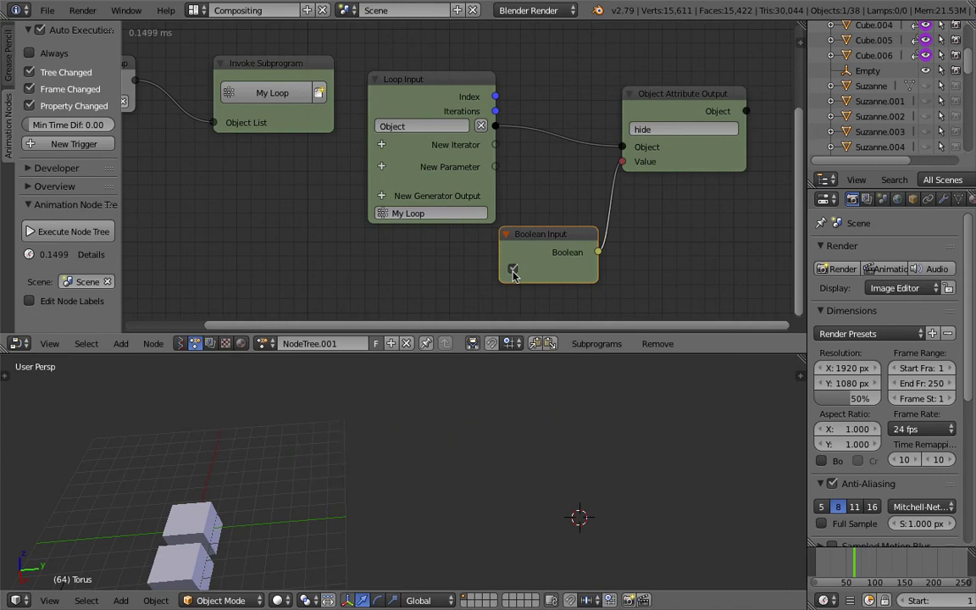
click(513, 269)
drag(449, 95, 487, 70)
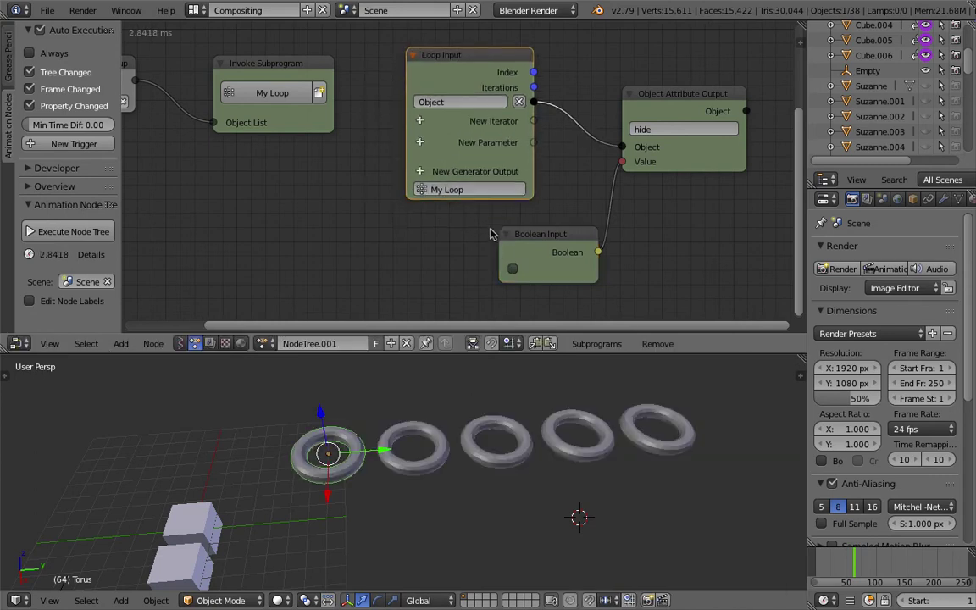
click(512, 269)
click(513, 269)
click(512, 269)
click(512, 269)
scroll(542, 245, down, 1)
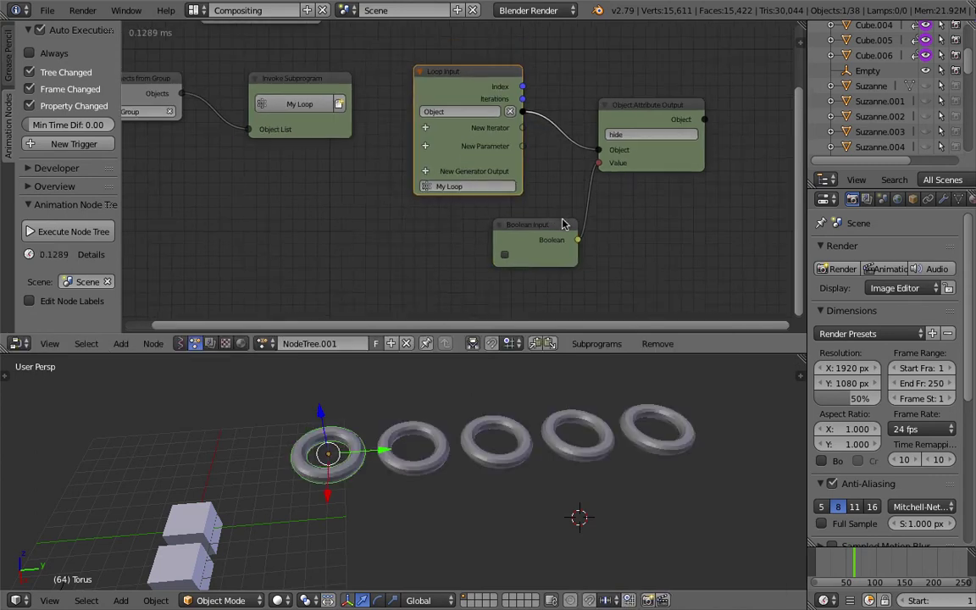
click(525, 258)
click(511, 264)
drag(512, 245, 500, 245)
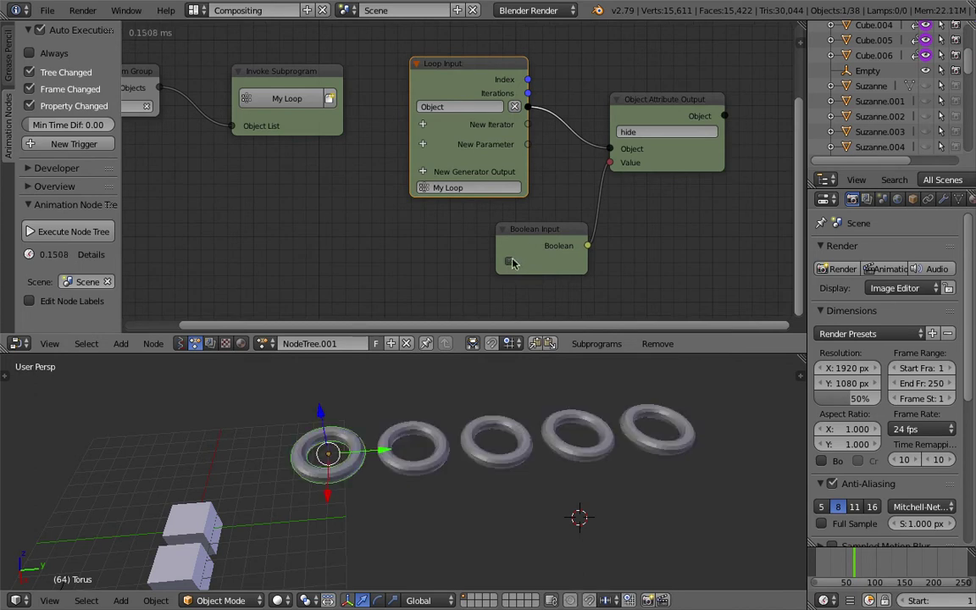
Duplicate the Object Attribute Output node below Invoke Subprogram and connect the Objects from Group output to its object input.
middle_drag(277, 110, 367, 127)
drag(358, 89, 326, 83)
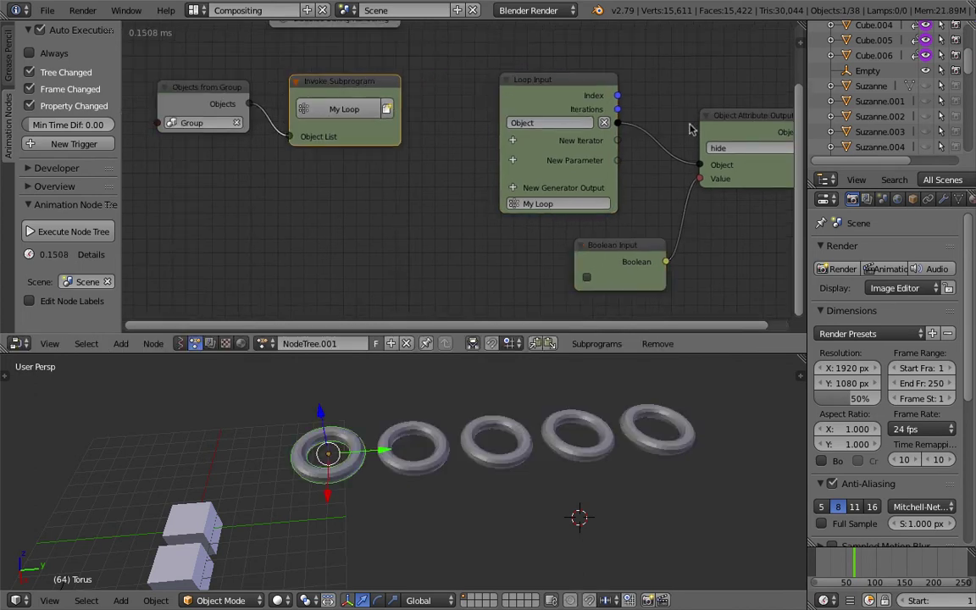
scroll(550, 140, down, 1)
click(724, 114)
key(shift+d)
click(344, 173)
middle_drag(230, 110, 283, 110)
scroll(245, 108, up, 1)
drag(273, 97, 339, 225)
scroll(245, 105, up, 1)
middle_drag(398, 195, 423, 179)
scroll(423, 179, up, 2)
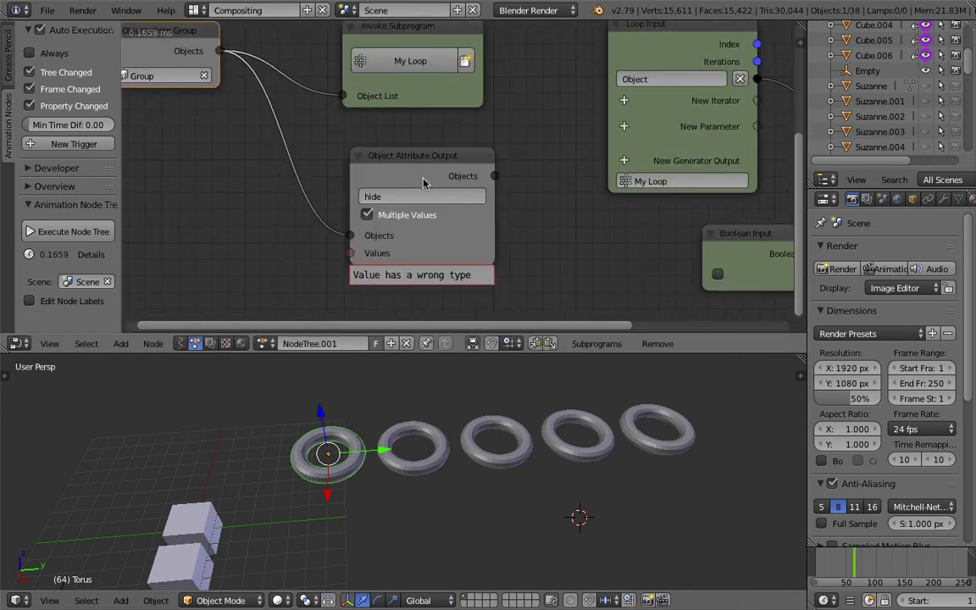
Duplicate the Boolean Input node and connect it to the Values input of the copied Object Attribute Output node.
scroll(441, 230, down, 1)
scroll(446, 227, down, 2)
middle_drag(447, 227, 524, 219)
scroll(506, 214, up, 2)
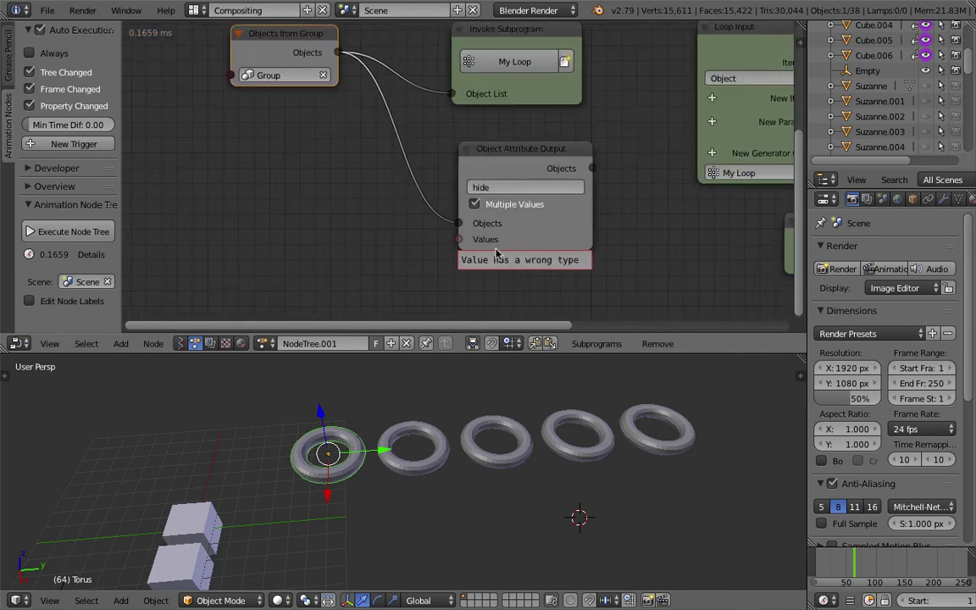
middle_drag(477, 242, 414, 223)
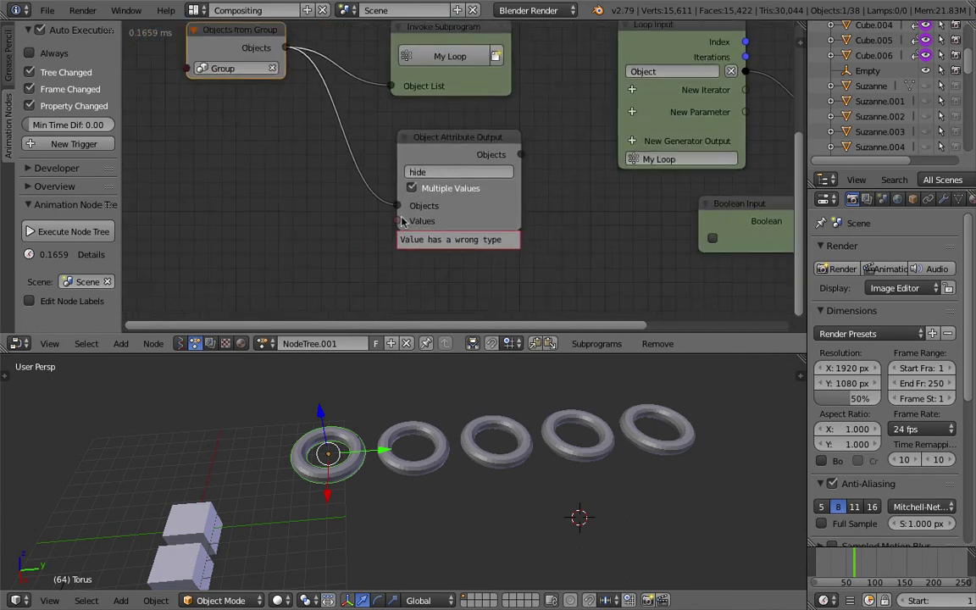
key(shift+a)
click(756, 213)
key(shift+d)
click(249, 219)
drag(295, 226, 415, 219)
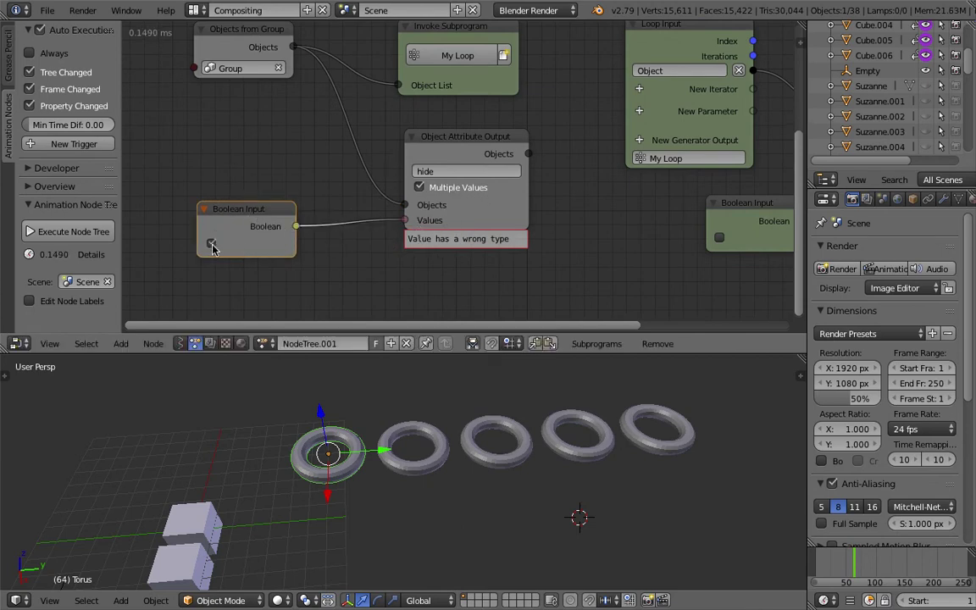
Insert a Repeat List node between the copied Boolean Input and the Values input of the copied Object Attribute Output.
drag(235, 217, 202, 223)
middle_drag(299, 214, 315, 198)
key(shift+a)
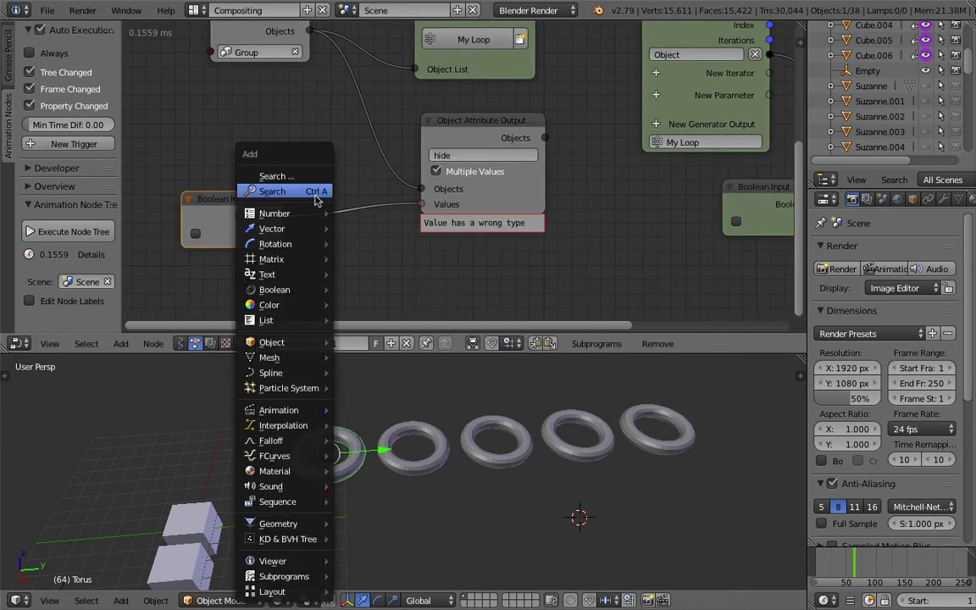
click(314, 197)
text(repea)
key(Down)
key(Down)
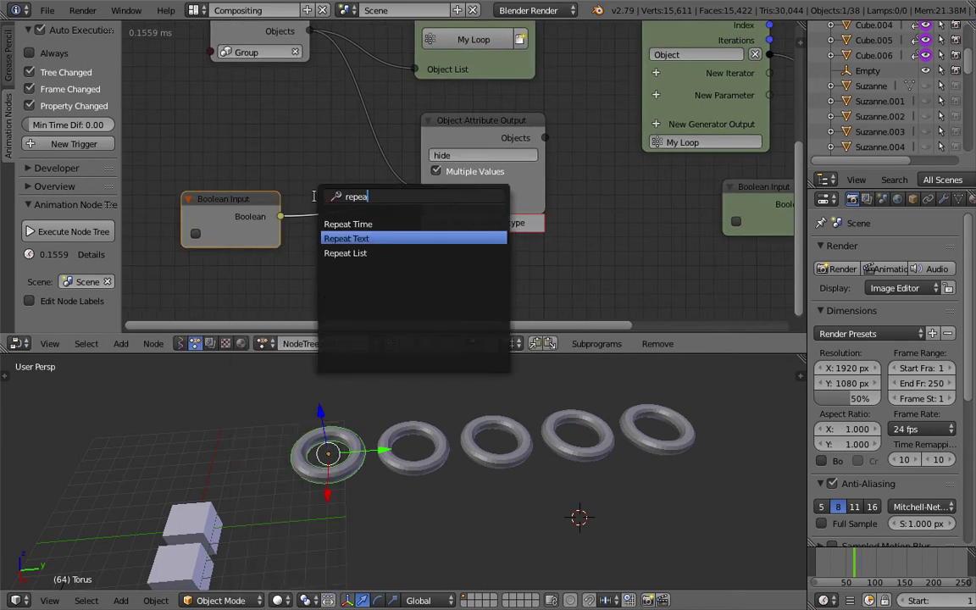
key(Return)
click(315, 200)
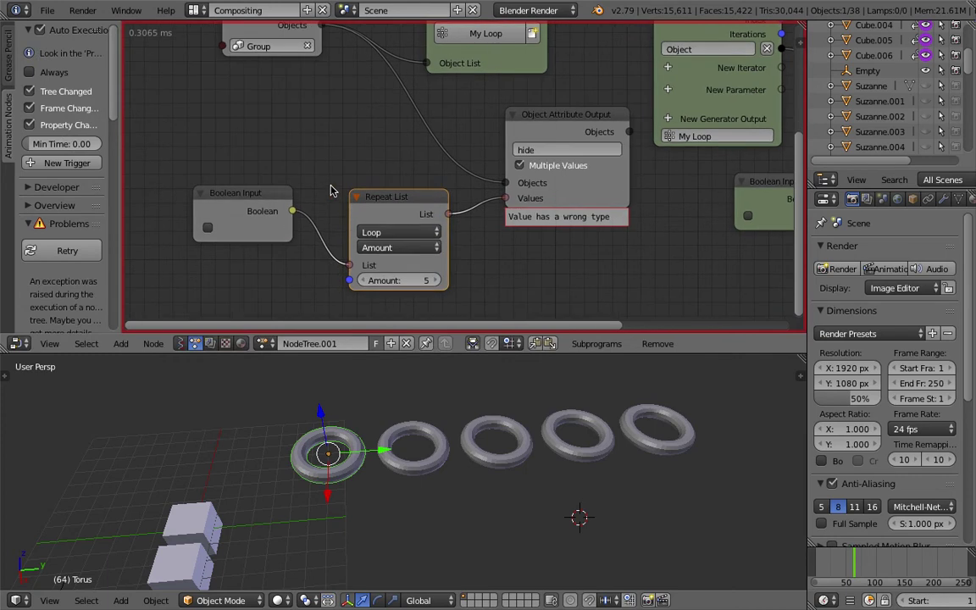
Delete the Repeat List node together with the copied Boolean Input and Object Attribute Output nodes.
click(396, 247)
key(x)
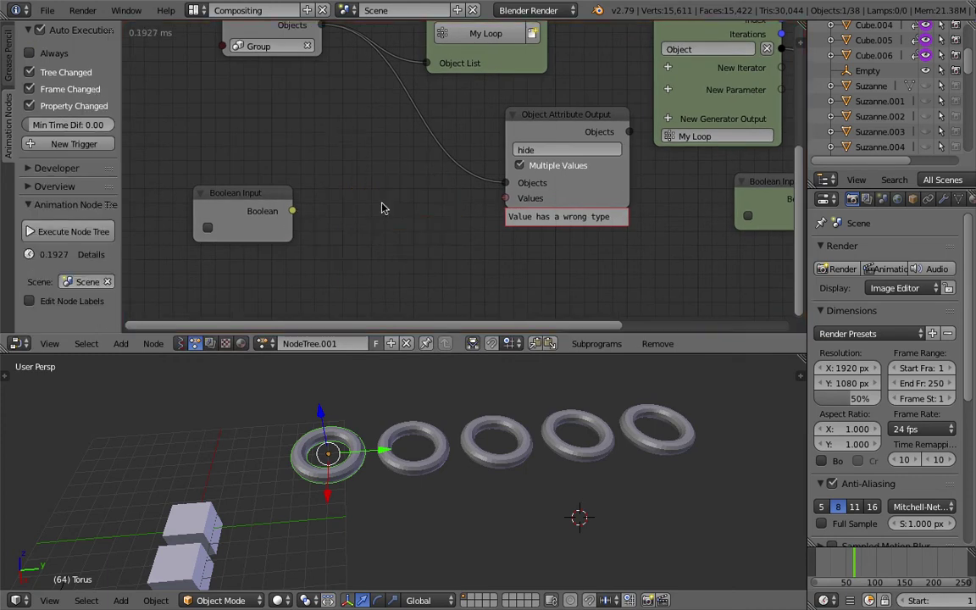
click(262, 197)
key(x)
middle_drag(371, 217, 243, 252)
click(436, 155)
key(x)
scroll(423, 161, down, 3)
middle_drag(313, 163, 381, 172)
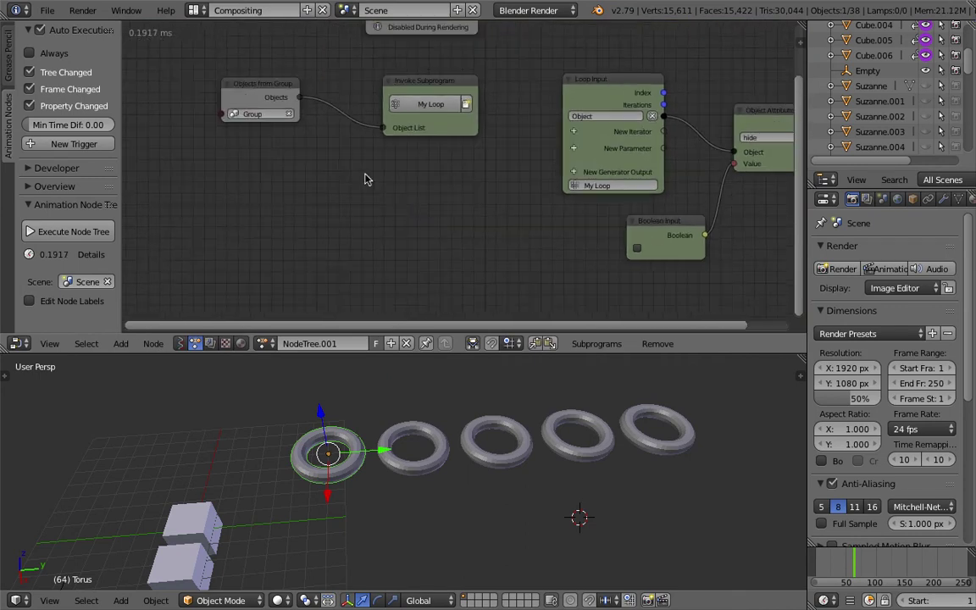
Reposition the Invoke Subprogram and Objects from Group nodes within the node tree.
scroll(381, 170, down, 1)
middle_drag(418, 113, 391, 139)
click(400, 115)
scroll(551, 98, down, 2)
middle_drag(512, 91, 448, 107)
scroll(298, 129, up, 5)
middle_drag(298, 128, 431, 134)
drag(486, 138, 441, 149)
drag(308, 144, 293, 144)
scroll(288, 142, up, 3)
middle_drag(222, 119, 207, 121)
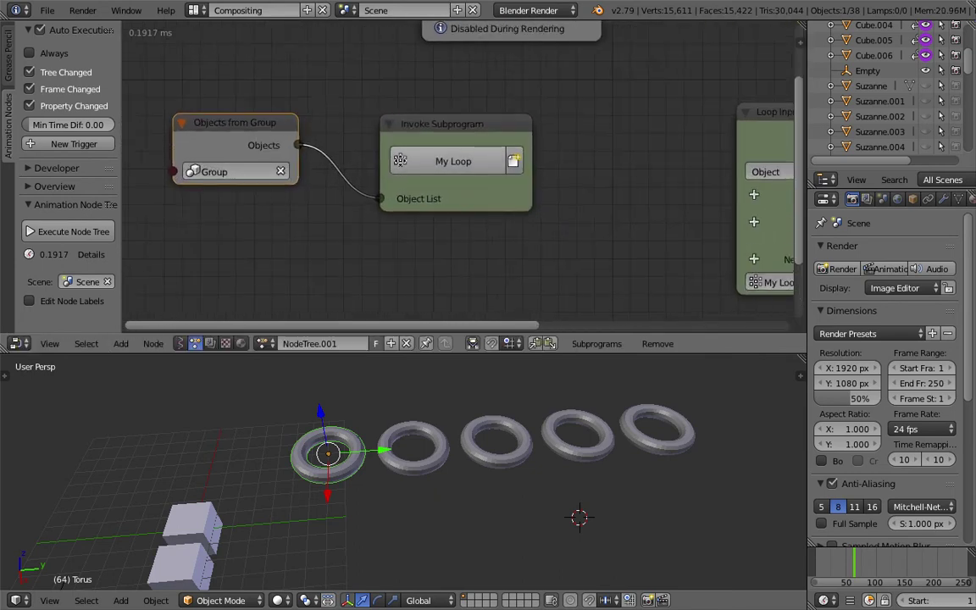
scroll(350, 195, down, 1)
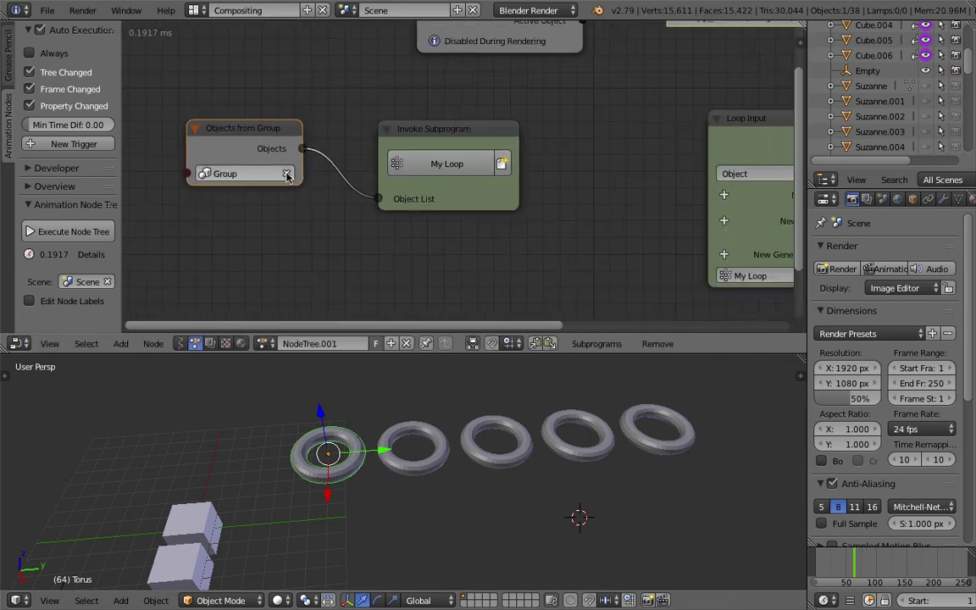
Reposition the Loop Input and Object Attribute Output nodes within the node tree.
click(421, 133)
scroll(607, 207, down, 1)
middle_drag(589, 203, 300, 179)
drag(479, 124, 453, 119)
scroll(671, 181, up, 1)
middle_drag(671, 180, 622, 150)
drag(599, 129, 609, 137)
scroll(584, 181, up, 2)
middle_drag(584, 180, 546, 161)
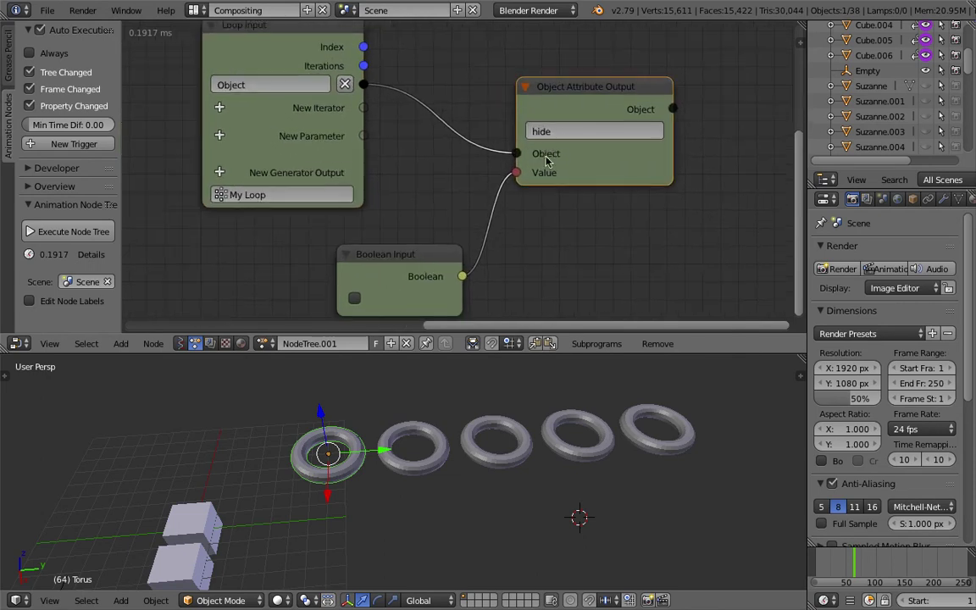
Toggle the Boolean Input repeatedly to test the hide attribute, leave it enabled, and move its node nearer the Loop Input.
click(357, 298)
click(357, 299)
click(358, 298)
click(357, 298)
click(357, 298)
drag(390, 270, 367, 245)
drag(589, 164, 581, 158)
Duplicate the Object Attribute Output node, feed it the original node's Object output, and set its attribute to hide_render.
scroll(584, 159, down, 2)
middle_drag(590, 165, 508, 159)
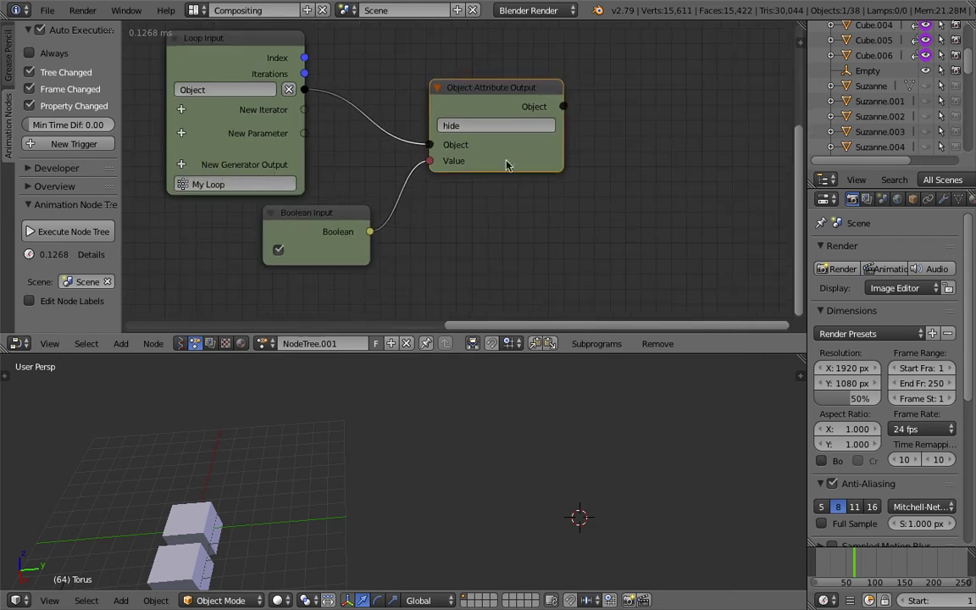
key(shift+d)
click(667, 179)
drag(656, 180, 694, 188)
drag(564, 107, 628, 169)
click(660, 152)
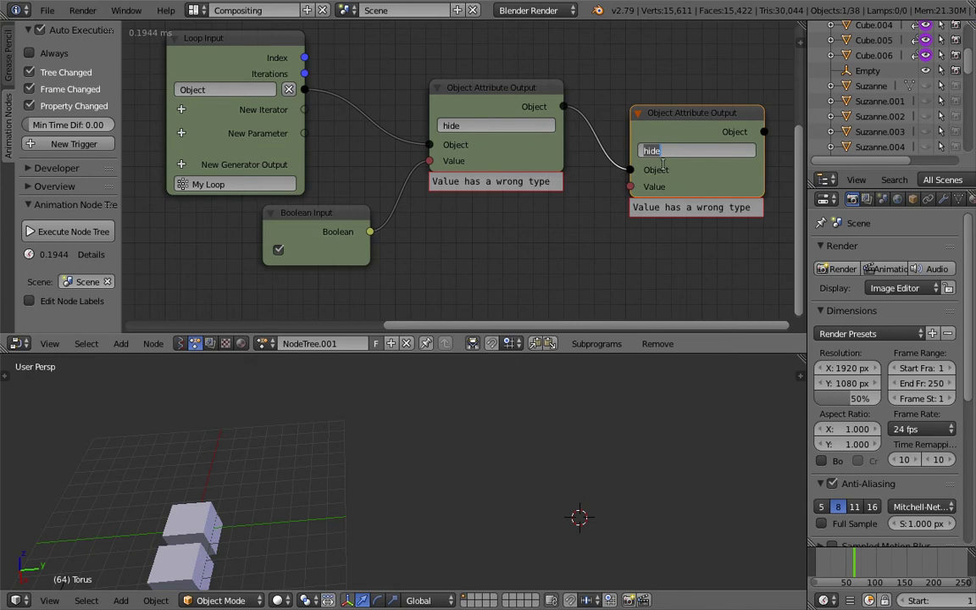
text(_render)
key(Return)
Connect the Boolean Input to the Value of the hide_render node and switch the boolean off.
drag(369, 231, 630, 186)
click(278, 249)
click(277, 249)
click(278, 249)
Enlarge the outliner to list the torus objects and toggle the Boolean Input to check their viewport and render visibility.
right_click(630, 431)
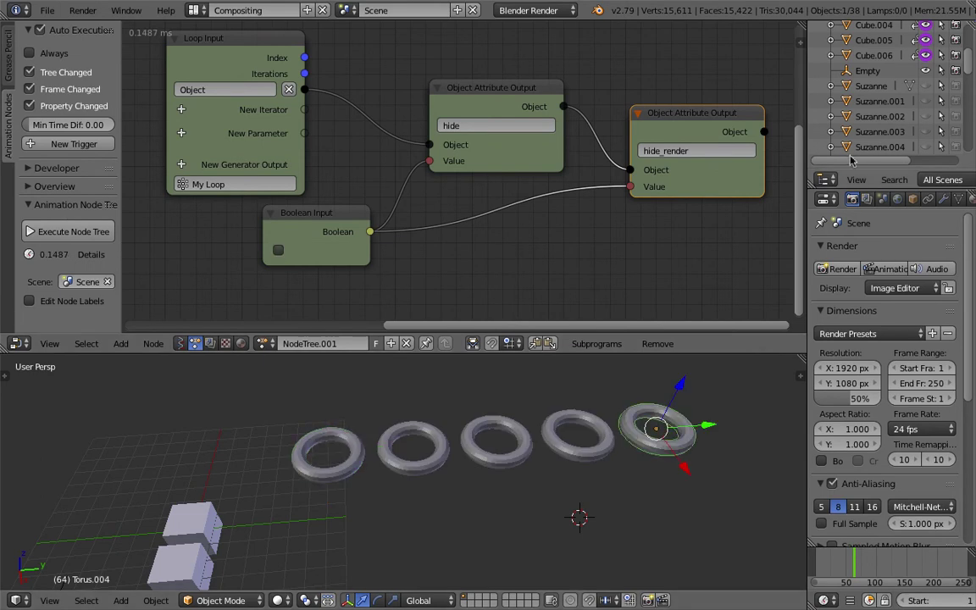
drag(855, 168, 863, 330)
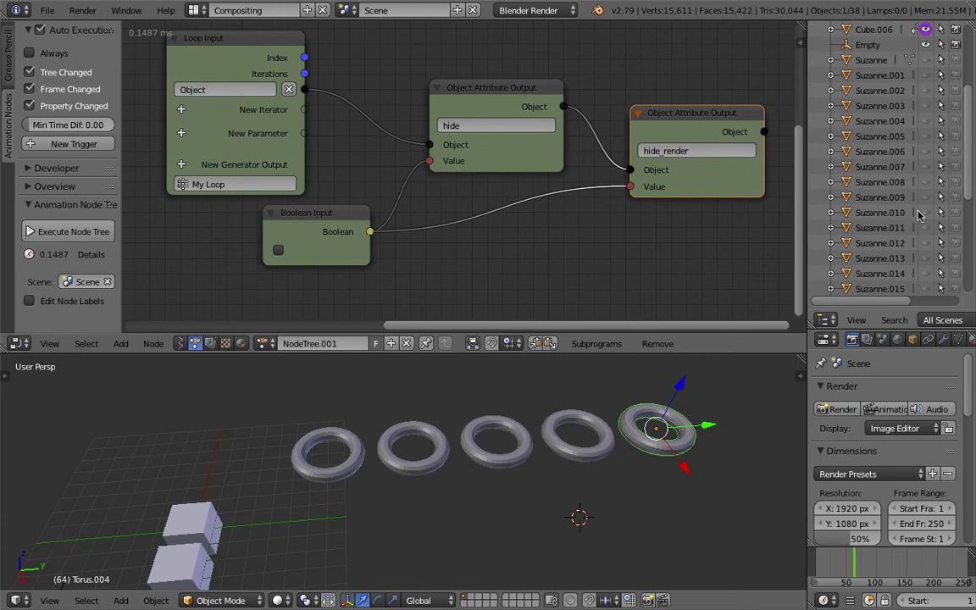
scroll(921, 215, down, 5)
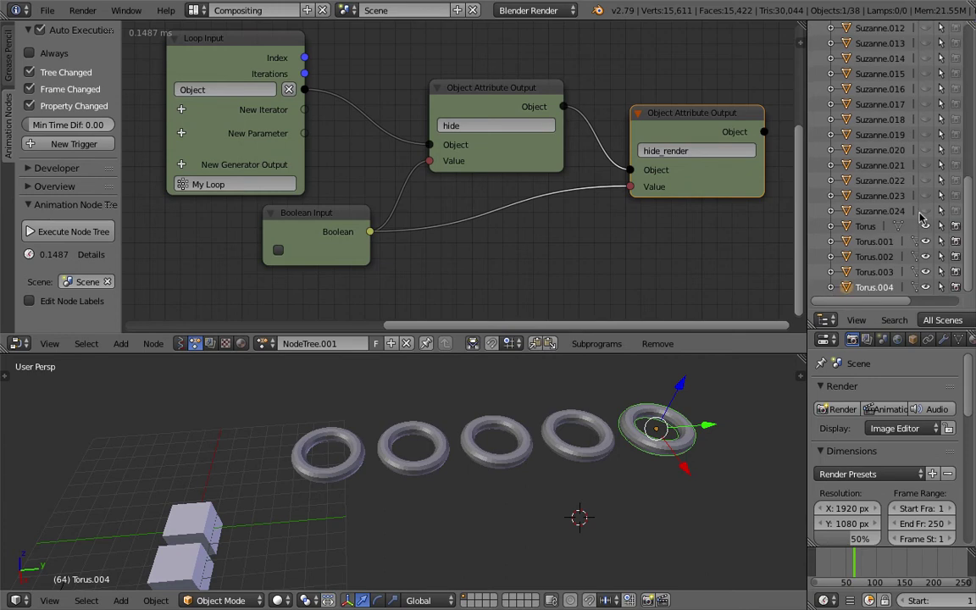
click(278, 249)
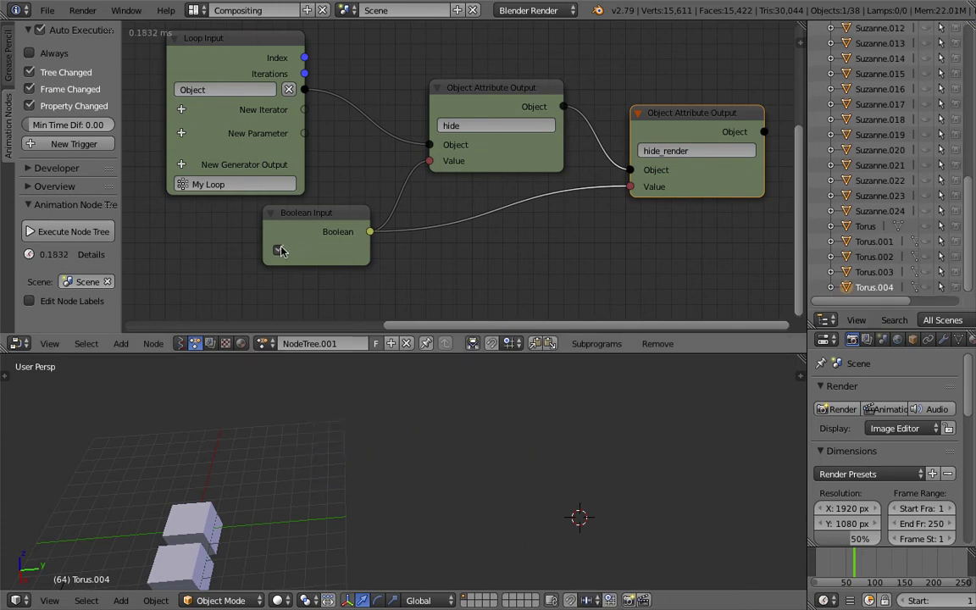
click(278, 250)
Move the Loop Input node slightly and examine the keyframe and driver options for the Boolean Input's value.
scroll(556, 109, down, 5)
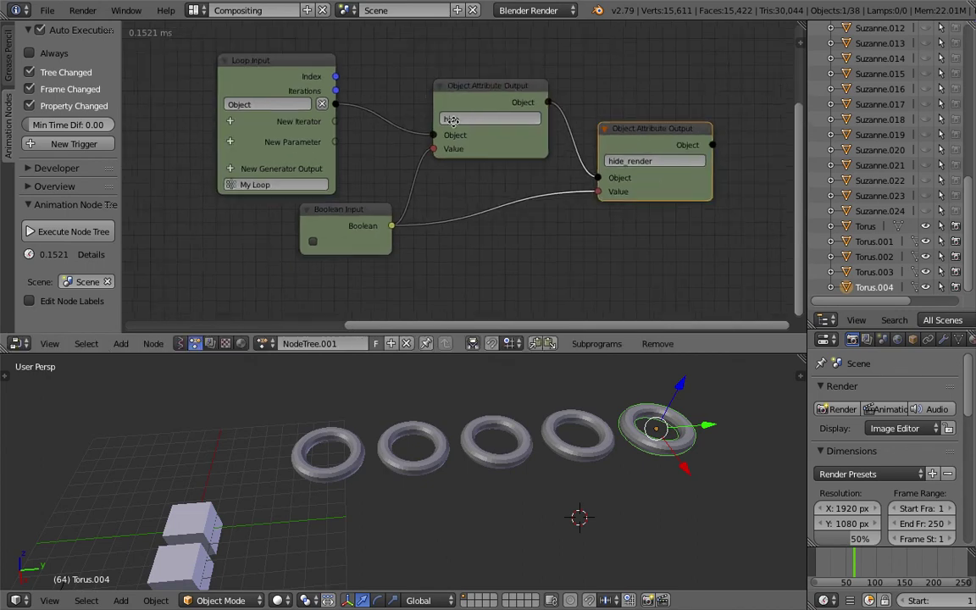
drag(368, 101, 392, 93)
scroll(406, 97, up, 2)
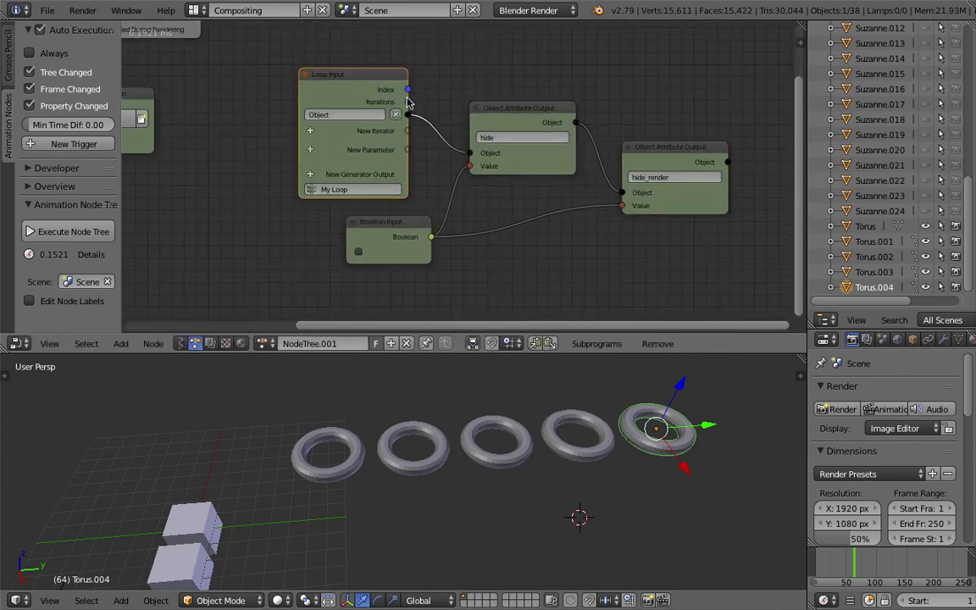
middle_drag(394, 112, 342, 124)
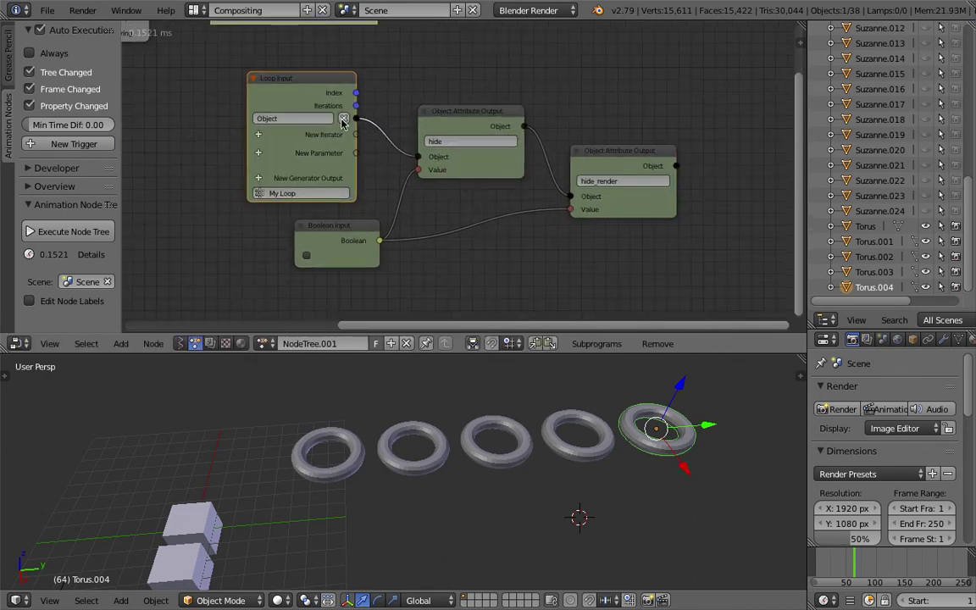
right_click(305, 255)
mouse_move(308, 259)
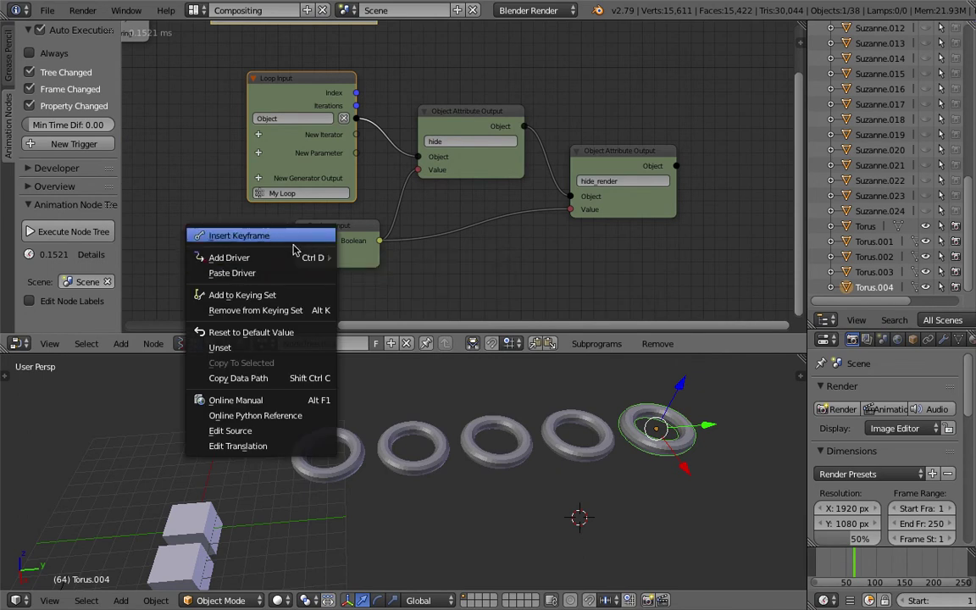
right_click(308, 255)
mouse_move(309, 255)
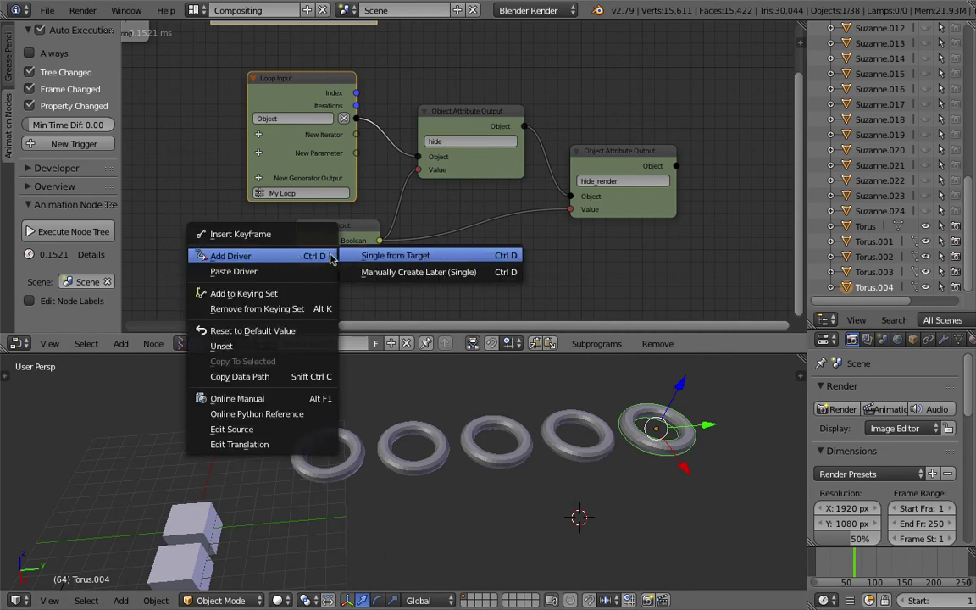
Add a Plain Axes empty to the scene and move it above the row of tori.
middle_drag(467, 401, 458, 406)
scroll(458, 406, down, 1)
key(shift+a)
mouse_move(454, 373)
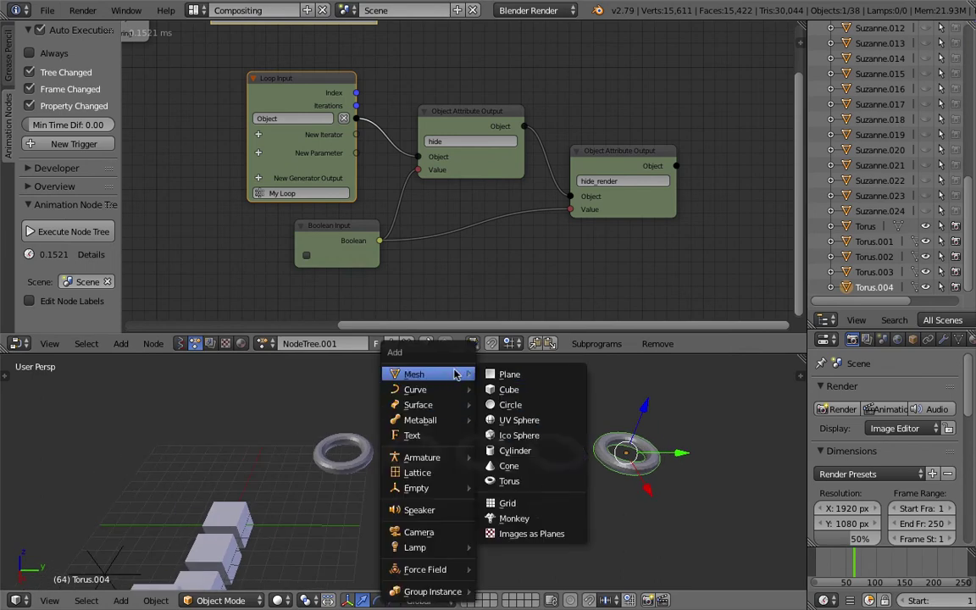
mouse_move(445, 490)
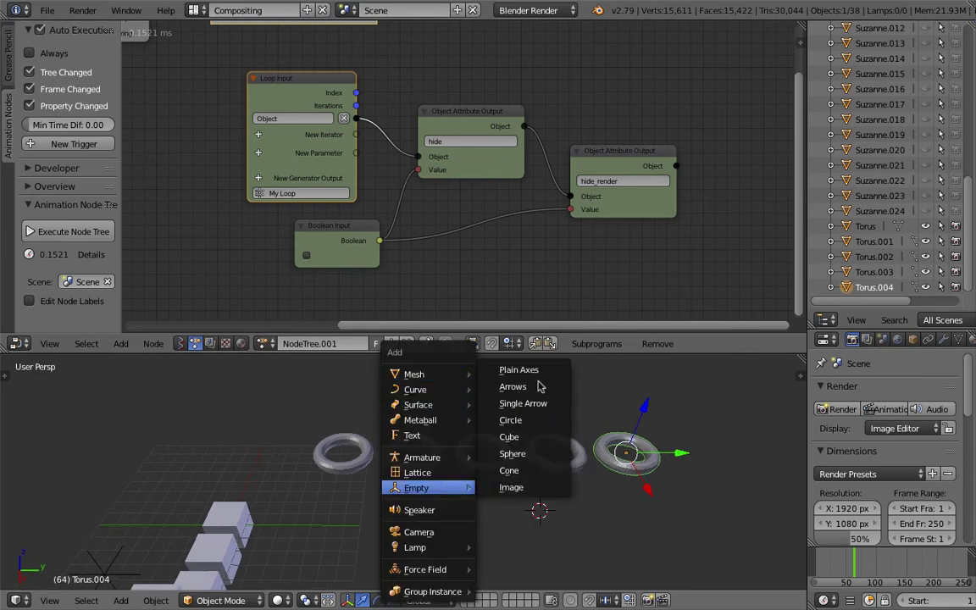
click(535, 372)
key(g)
click(457, 468)
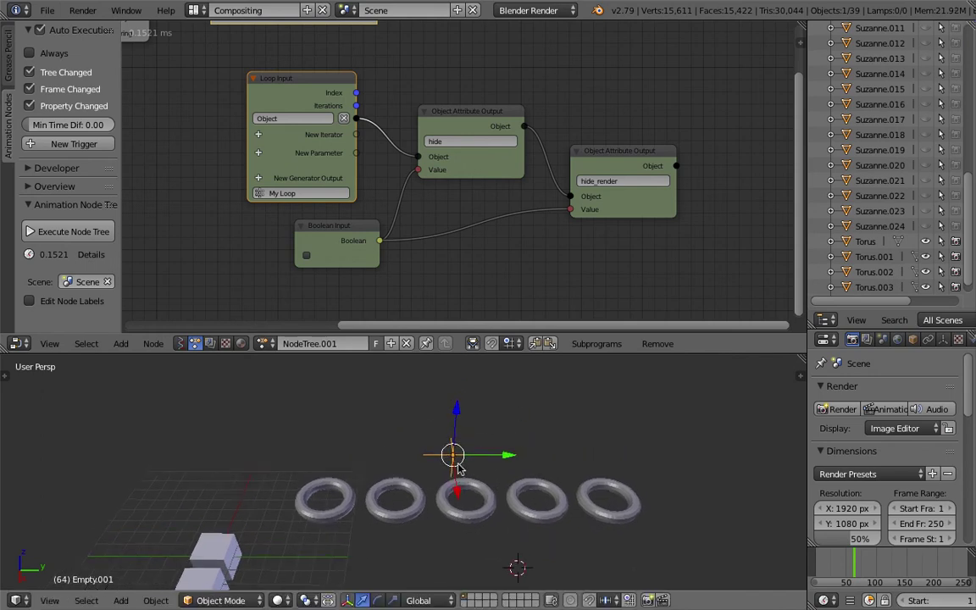
Widen the outliner and properties area and display the 3D view's transform properties.
middle_drag(457, 468, 599, 380)
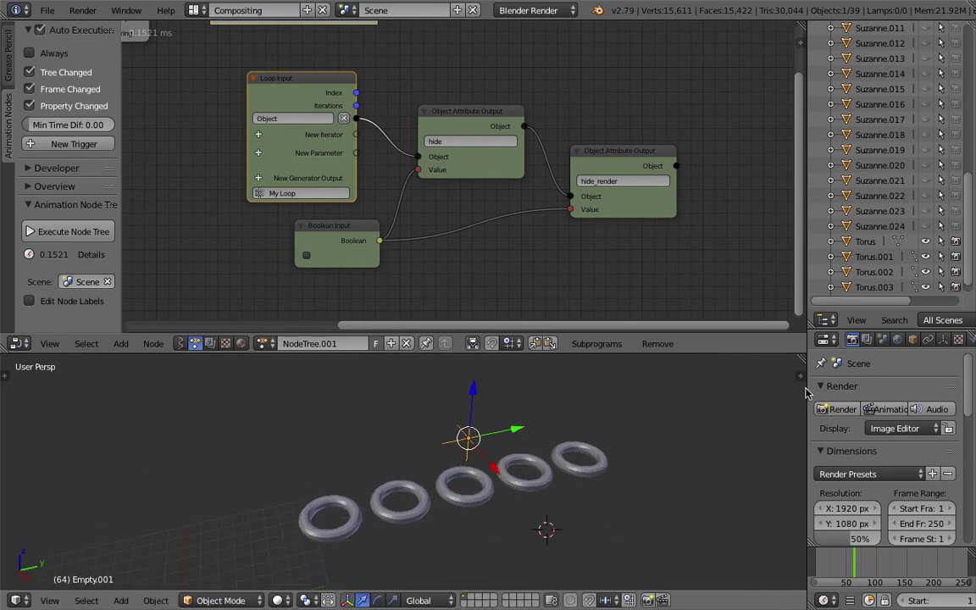
drag(809, 388, 761, 390)
key(n)
Move the row of cubes to layer 2.
middle_drag(488, 422, 403, 446)
mouse_move(388, 439)
mouse_down()
mouse_move(399, 444)
mouse_move(395, 424)
mouse_up()
middle_drag(396, 425, 437, 435)
mouse_move(409, 423)
mouse_down()
mouse_move(405, 436)
mouse_move(418, 424)
mouse_move(409, 415)
mouse_move(411, 427)
mouse_up()
mouse_move(430, 428)
middle_down()
mouse_move(427, 445)
mouse_move(479, 455)
mouse_move(433, 441)
middle_up()
drag(433, 446, 508, 500)
middle_drag(508, 499, 278, 492)
drag(270, 500, 378, 551)
key(g)
right_click(513, 535)
key(m)
key(2)
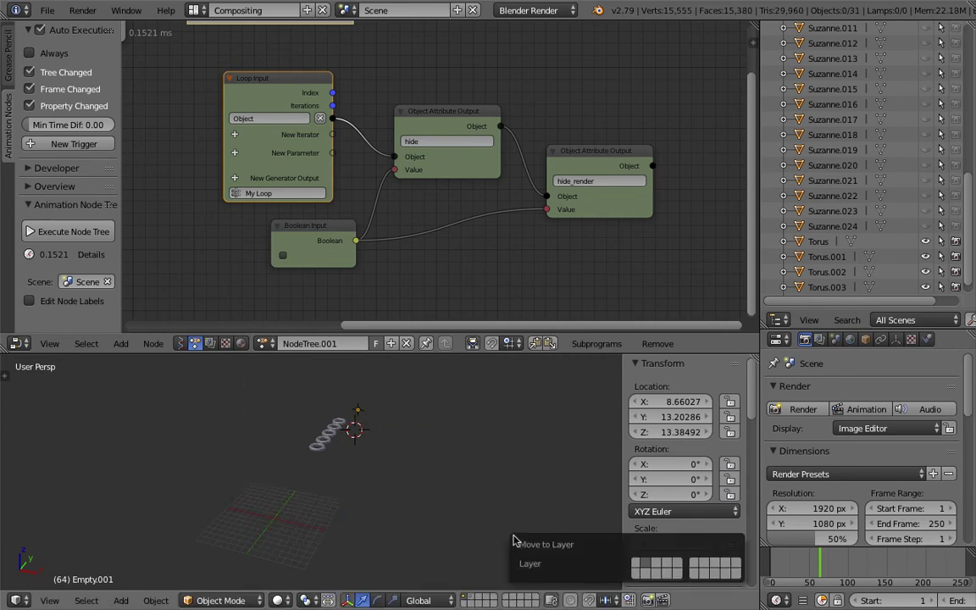
click(340, 498)
Reset the new empty's location to the origin and scale it to about 1.655.
scroll(339, 498, up, 2)
middle_drag(341, 496, 394, 417)
right_click(396, 392)
key(alt+g)
shift+middle_drag(266, 515, 372, 467)
scroll(376, 461, up, 5)
key(s)
click(487, 509)
shift+middle_drag(495, 507, 358, 492)
scroll(359, 491, down, 1)
shift+middle_drag(424, 465, 234, 486)
scroll(310, 518, down, 1)
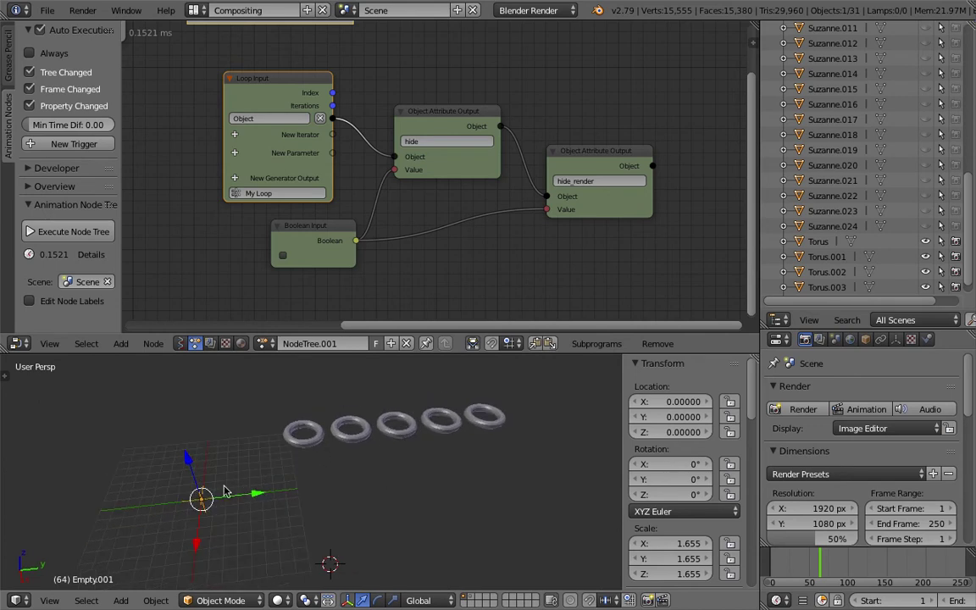
Raise the empty along Z as a trial and reset its Z location to 0.
drag(188, 466, 179, 423)
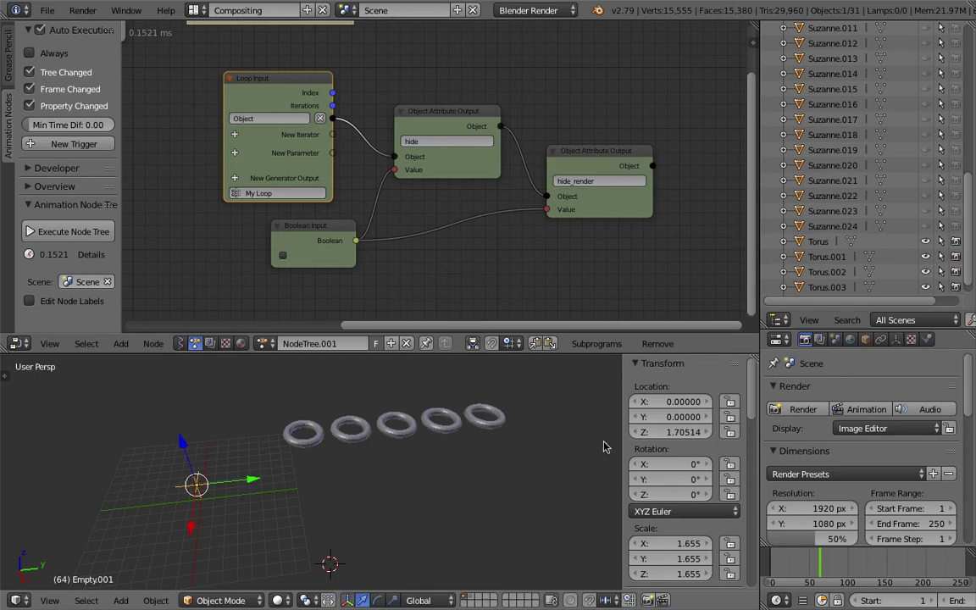
click(648, 431)
text(0)
key(Return)
middle_drag(290, 488, 312, 466)
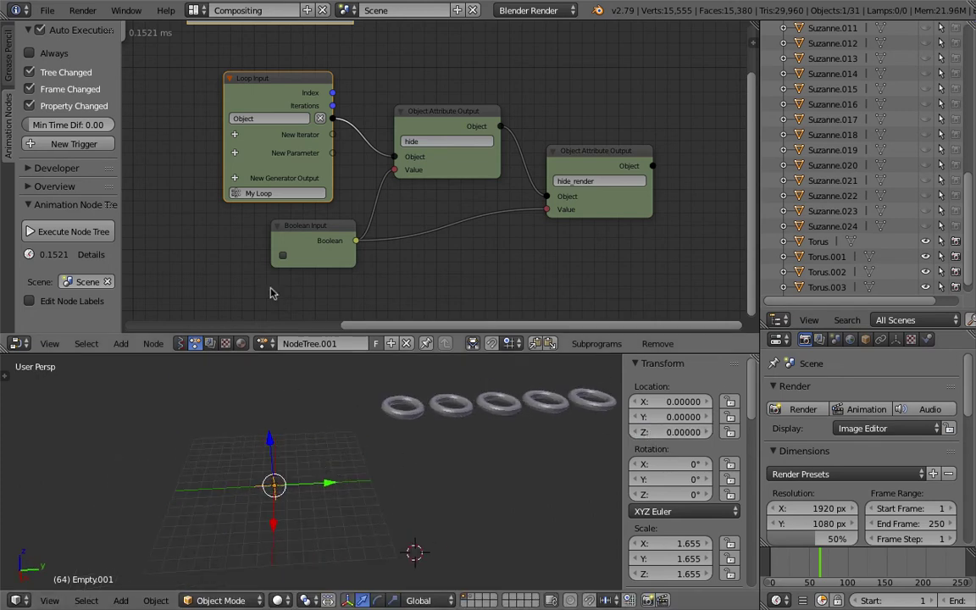
Add a single-target driver from the empty's Z location to the Boolean Input value and shift the node aside.
scroll(283, 279, up, 1)
scroll(282, 278, up, 1)
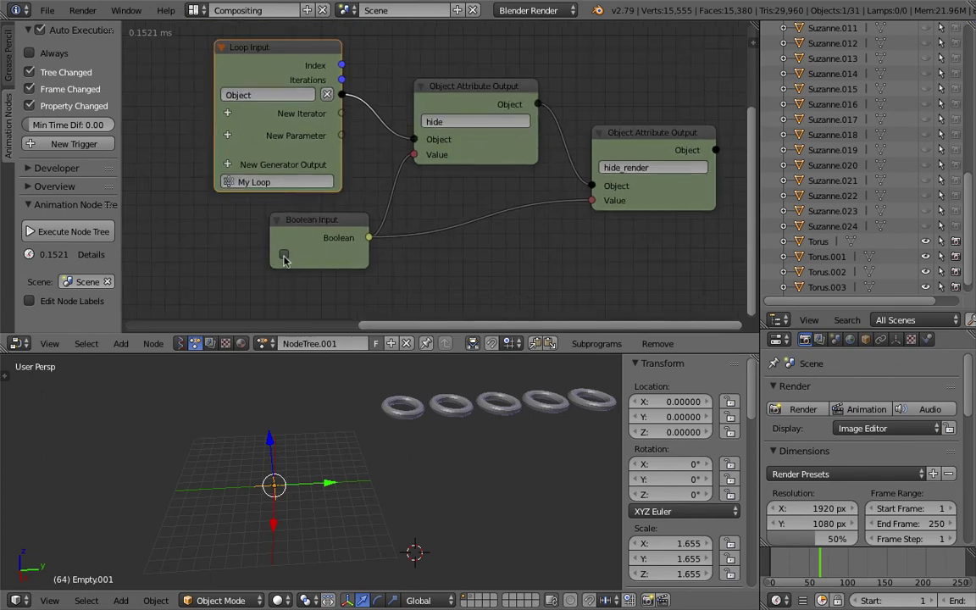
right_click(283, 259)
mouse_move(286, 260)
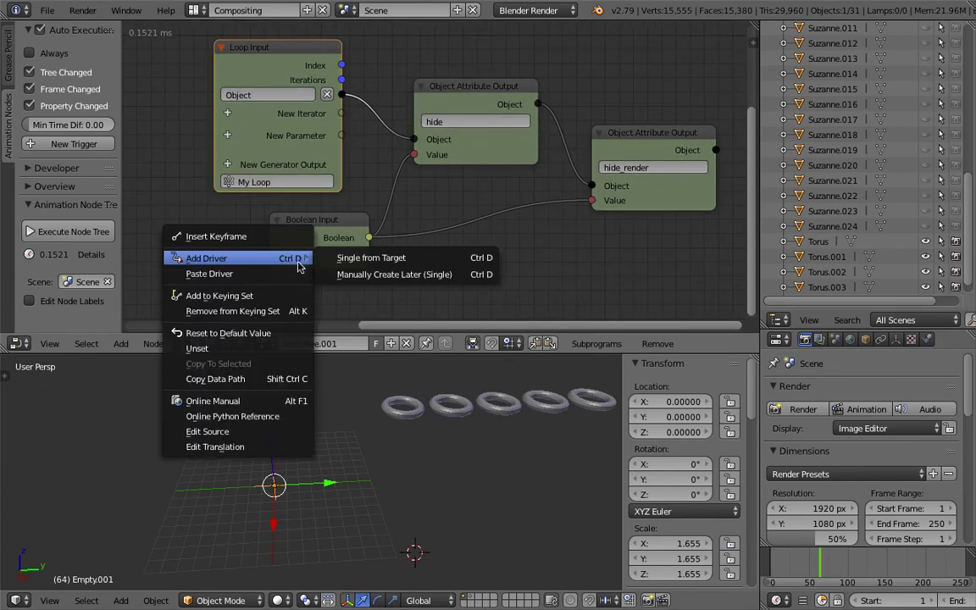
click(368, 259)
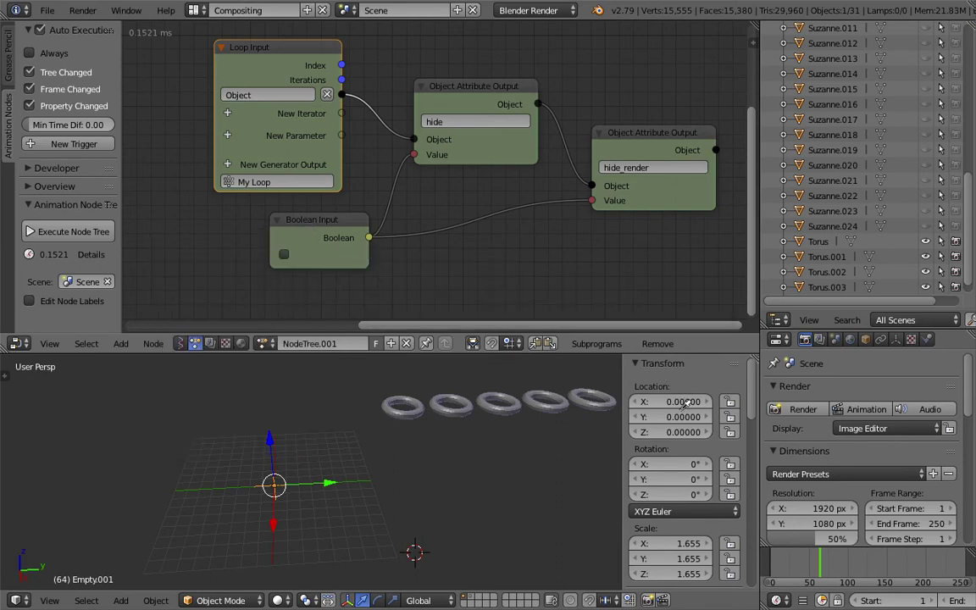
click(671, 431)
drag(297, 235, 261, 210)
Set the empty's Z location to 1 and move the Boolean Input node slightly further aside.
click(667, 432)
text(1)
key(Return)
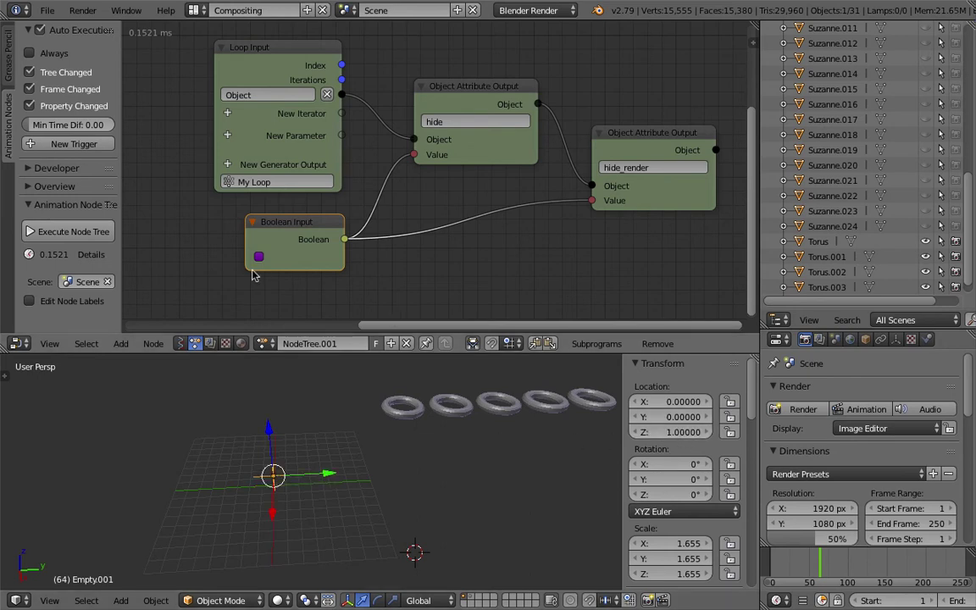
drag(293, 242, 276, 245)
Save the file and check the Auto Run Python Scripts setting in the user preferences.
key(super+s)
key(Return)
click(44, 10)
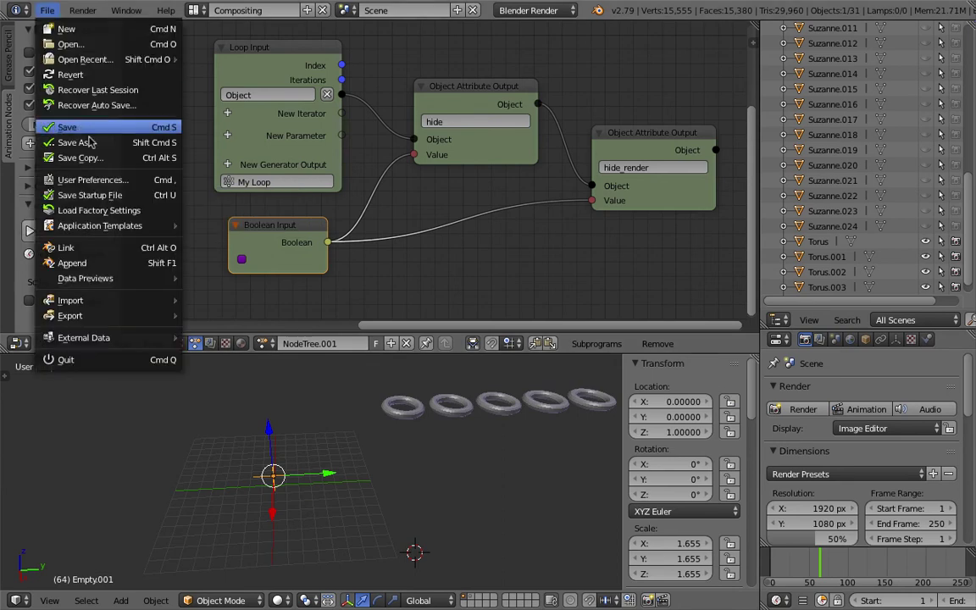
click(91, 180)
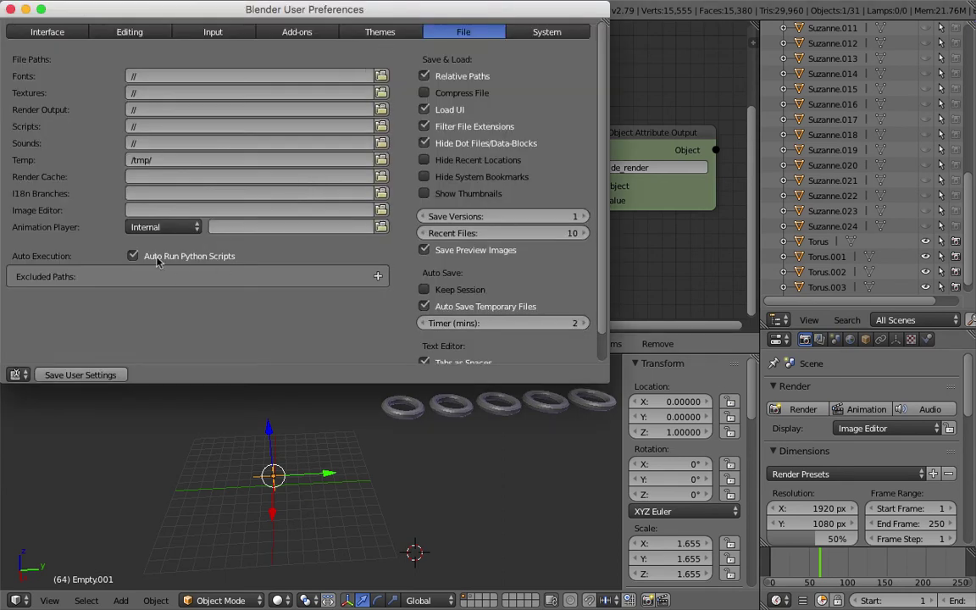
click(10, 8)
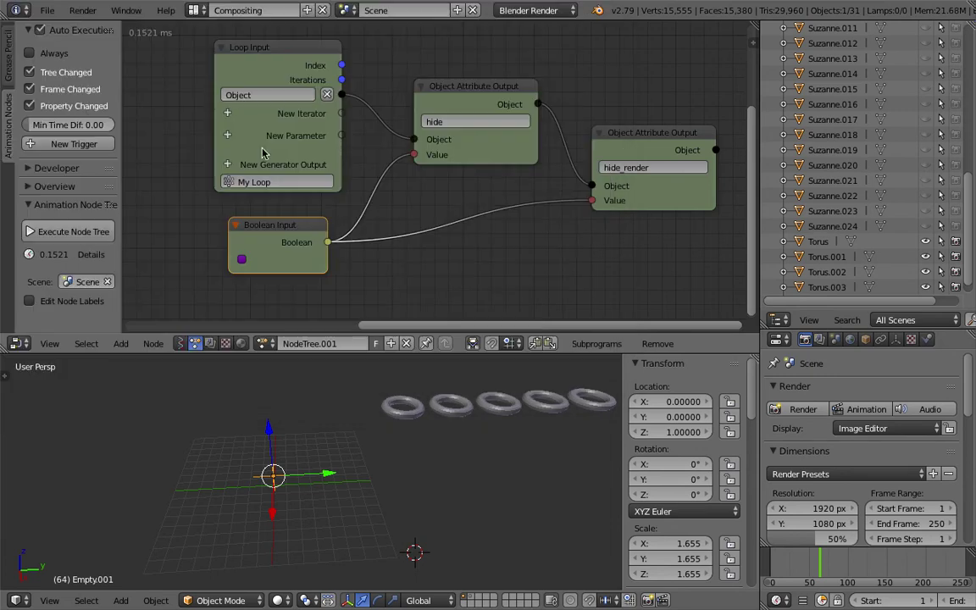
Enable the Always auto-execution option and test the driver by raising the empty to a Z location of about 5.44.
scroll(340, 253, right, 1)
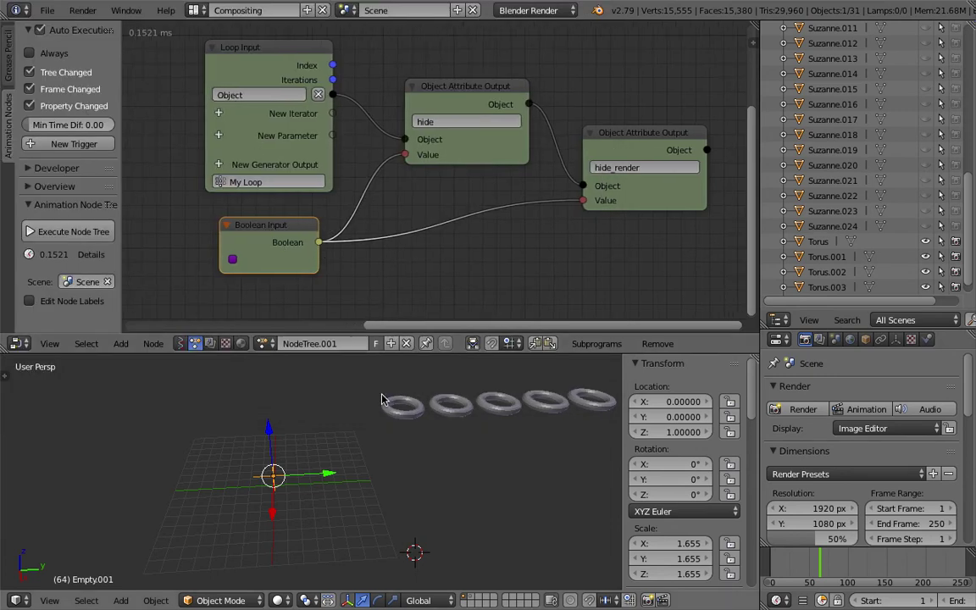
mouse_move(270, 434)
mouse_down()
mouse_move(271, 405)
mouse_move(276, 418)
mouse_up()
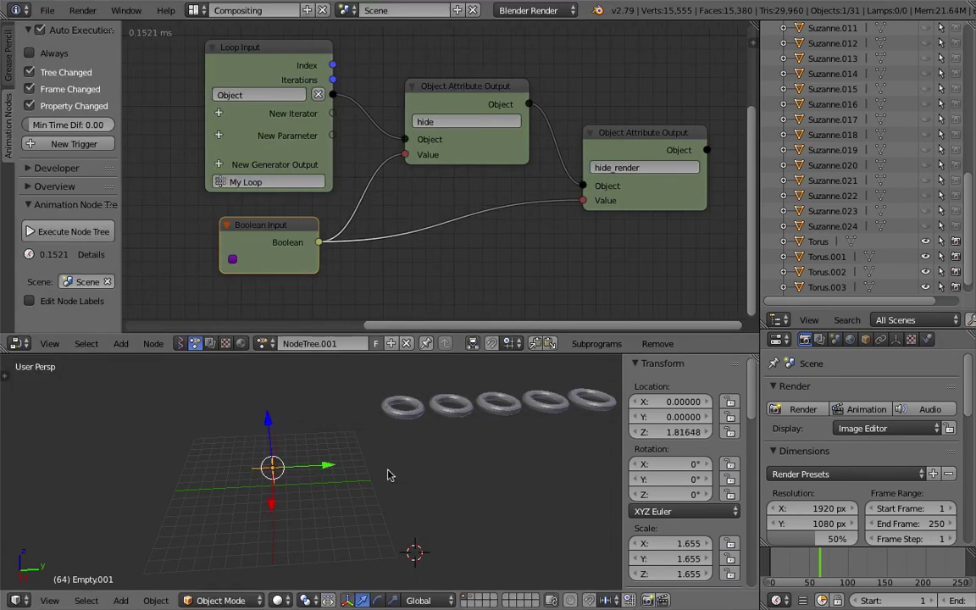
click(51, 52)
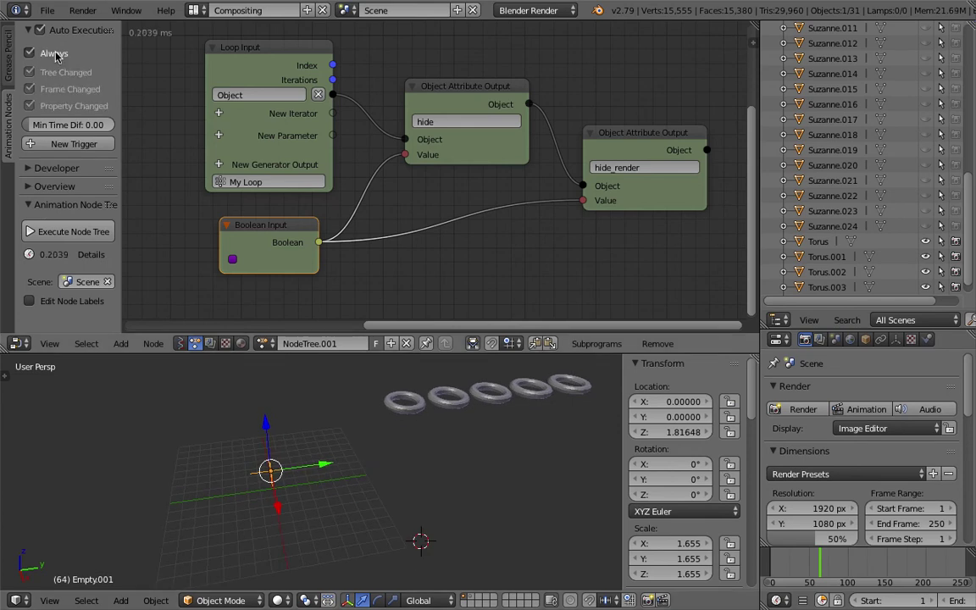
drag(264, 426, 265, 410)
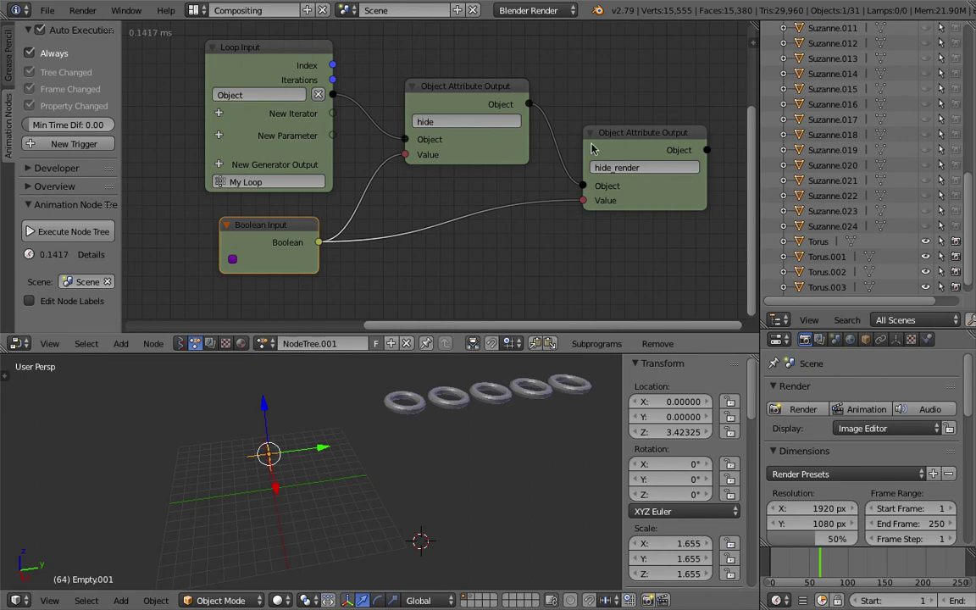
drag(267, 408, 280, 433)
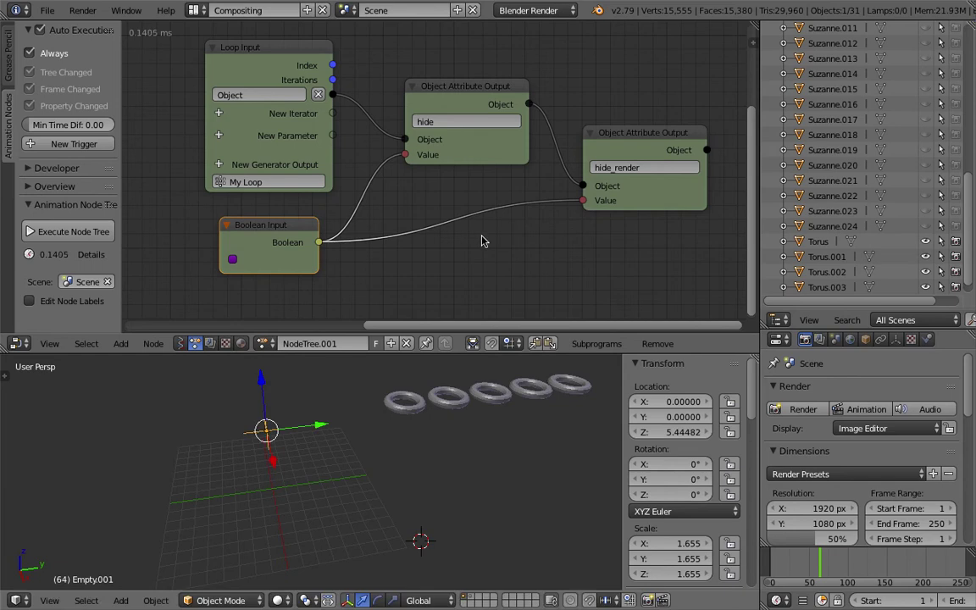
Delete the driver from the Boolean Input value and toggle its checkbox on and off as a test.
right_click(234, 264)
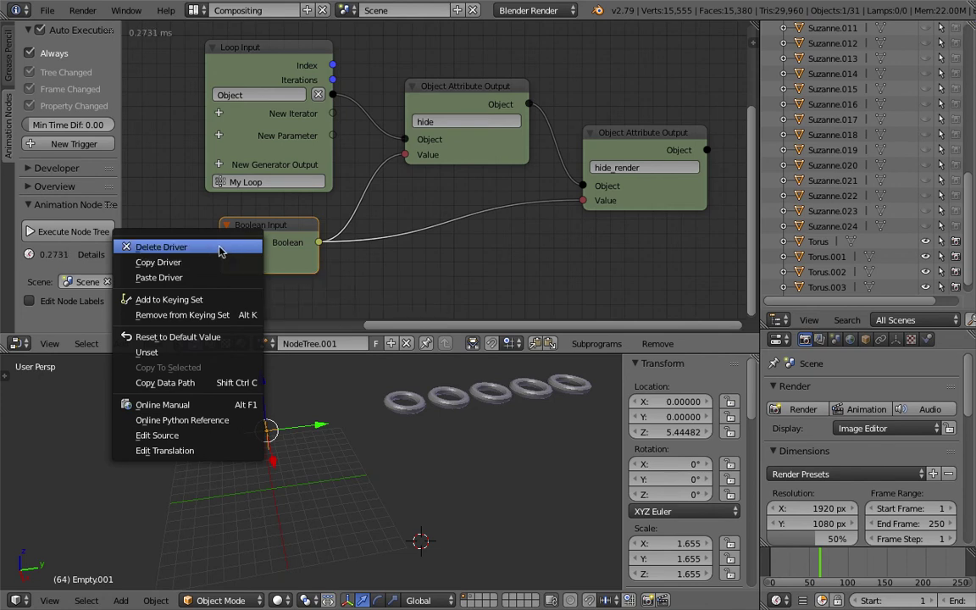
click(217, 249)
middle_drag(217, 251, 241, 259)
click(264, 264)
click(264, 264)
click(265, 264)
click(264, 265)
Turn off the Always auto-execution option of the node tree.
middle_drag(281, 427, 305, 435)
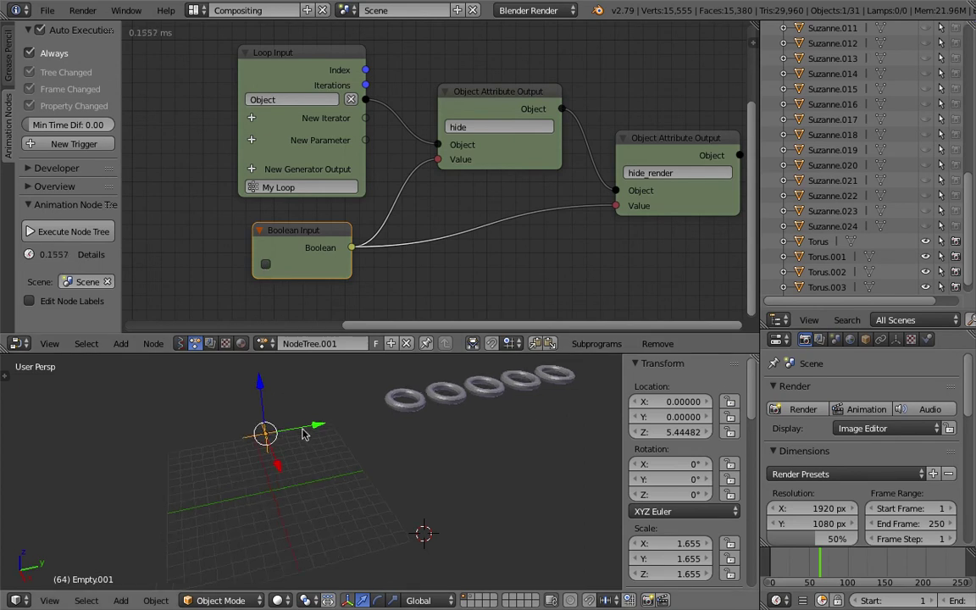
middle_drag(270, 266, 379, 244)
scroll(340, 245, down, 3)
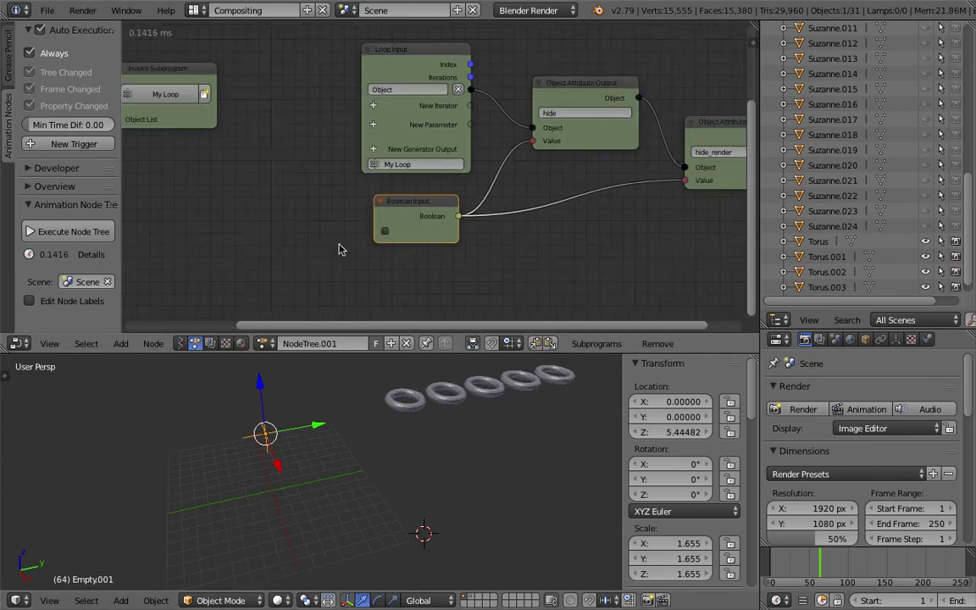
scroll(339, 246, up, 1)
middle_drag(344, 217, 323, 194)
scroll(349, 208, down, 1)
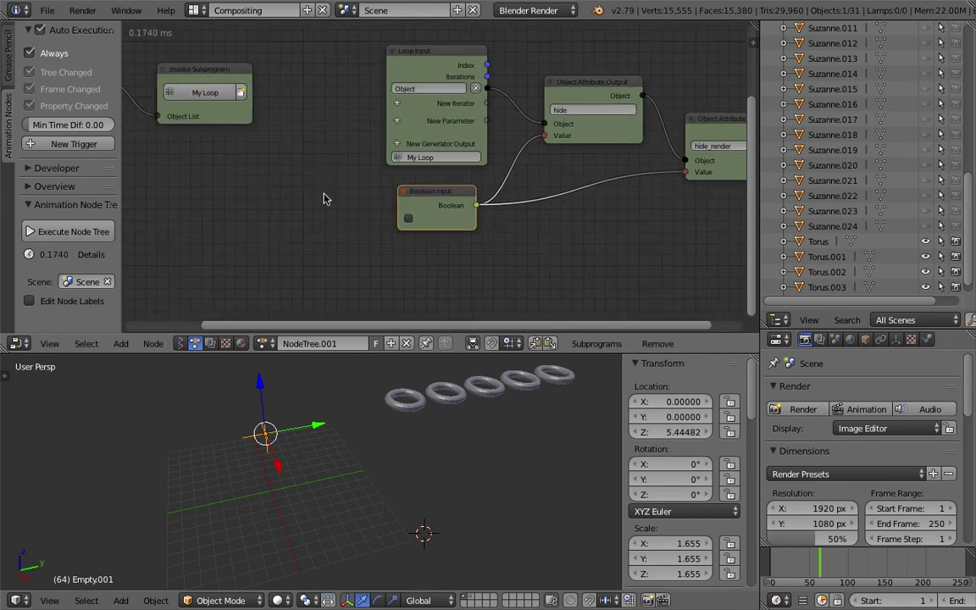
scroll(323, 196, up, 1)
middle_drag(292, 464, 317, 472)
click(55, 53)
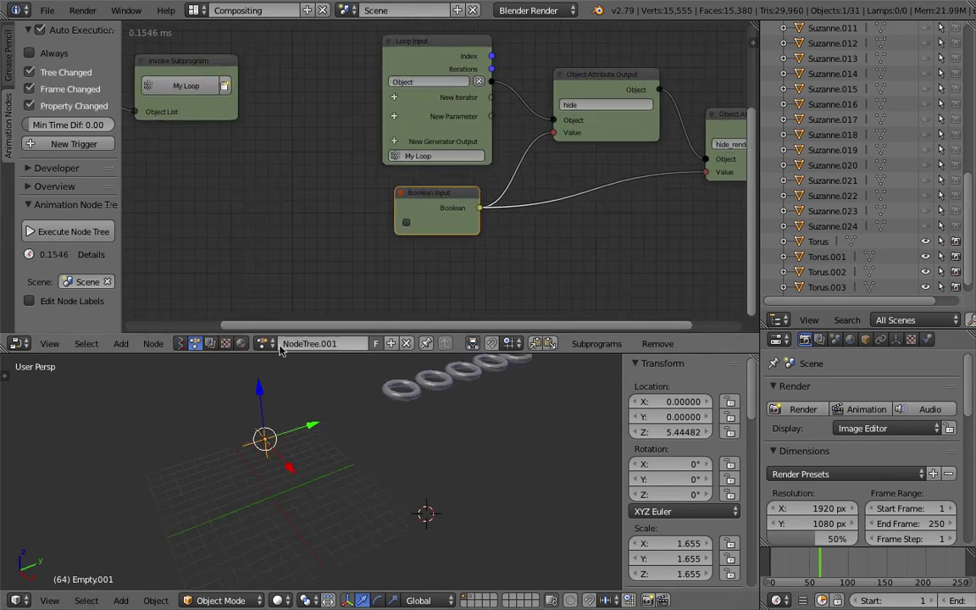
Add an Object Attribute Input node in the free space before the Boolean Input node.
key(shift+a)
click(230, 166)
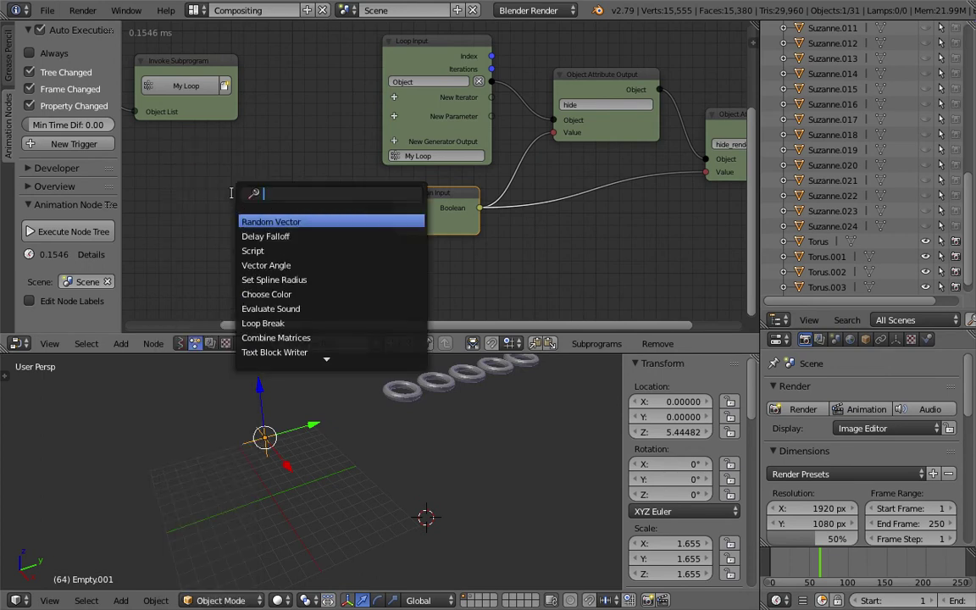
text(att)
key(Down)
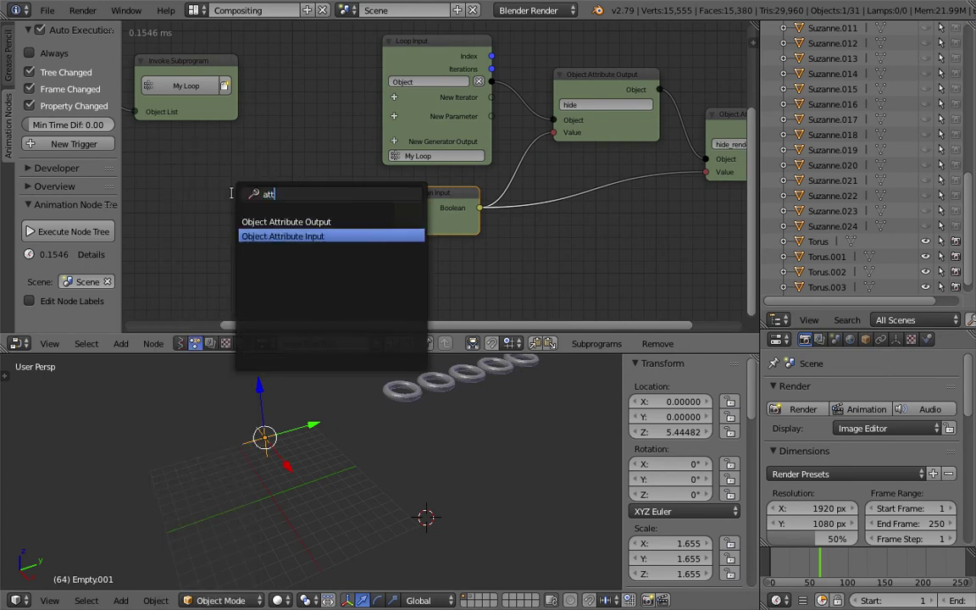
key(Return)
click(234, 198)
scroll(254, 279, up, 1)
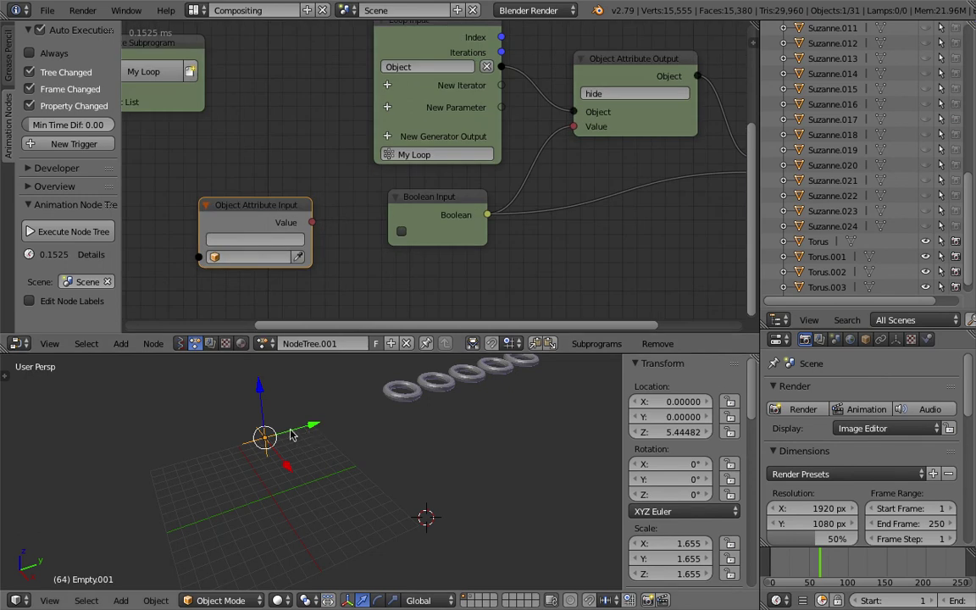
Assign Empty.001 as the Object Attribute Input's object and set its attribute to location.z.
click(299, 257)
scroll(267, 235, up, 1)
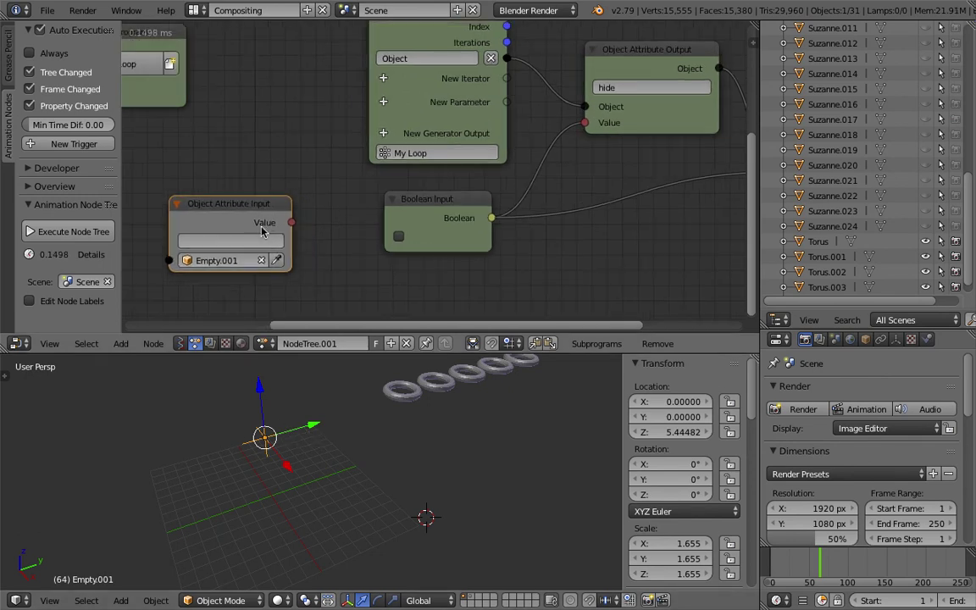
click(257, 242)
text(location.z)
key(Return)
middle_drag(386, 326, 377, 267)
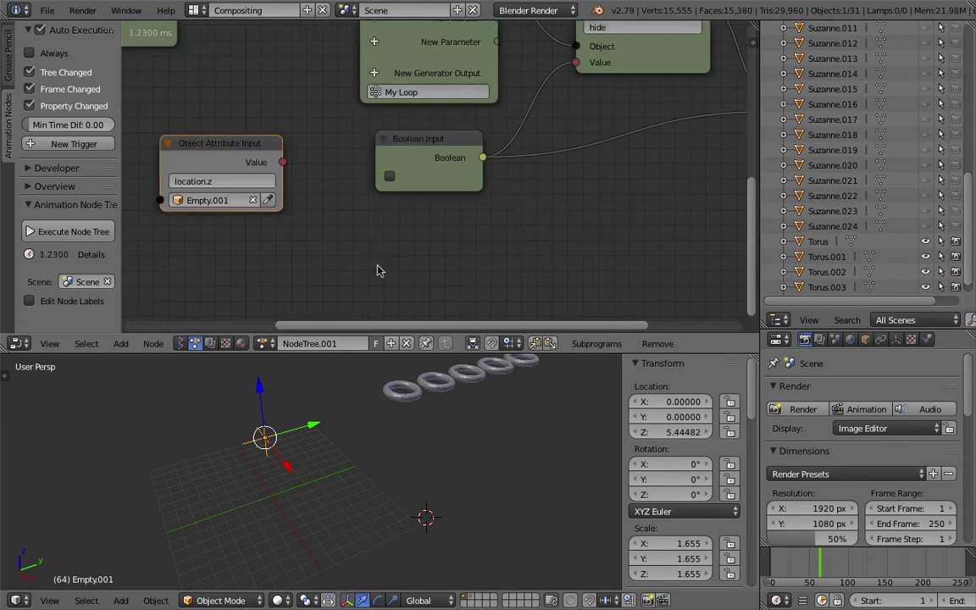
Add a Viewer node below the Boolean Input and link the Object Attribute Input's Value to it.
key(shift+a)
click(362, 194)
text(view)
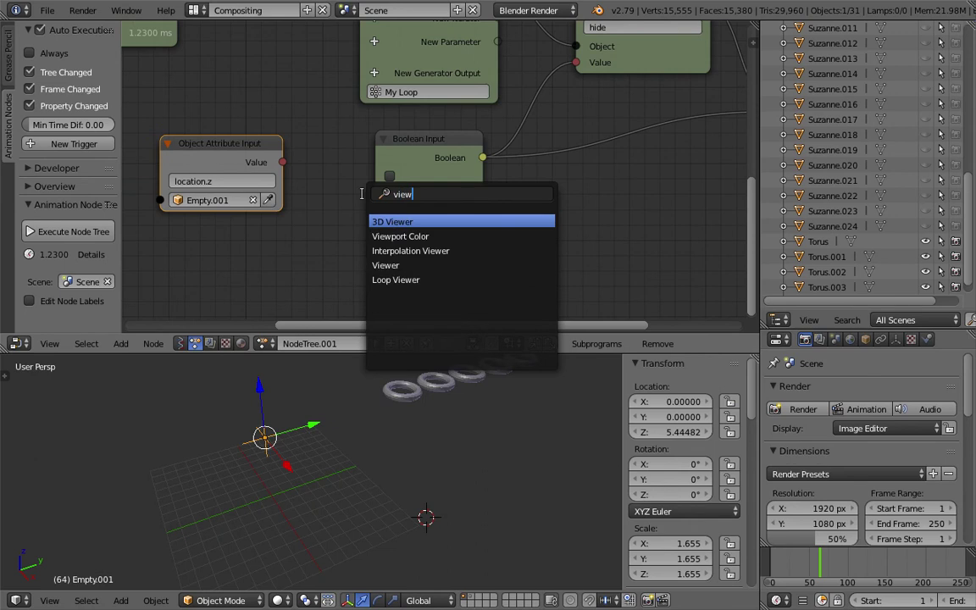
key(Down)
key(Down)
key(Down)
key(Return)
click(367, 238)
drag(282, 162, 366, 263)
Enable Always auto-execution and lower the empty to a Z location of about 0.83 to test the Viewer.
mouse_move(260, 391)
mouse_down()
mouse_move(266, 444)
mouse_move(262, 399)
mouse_up()
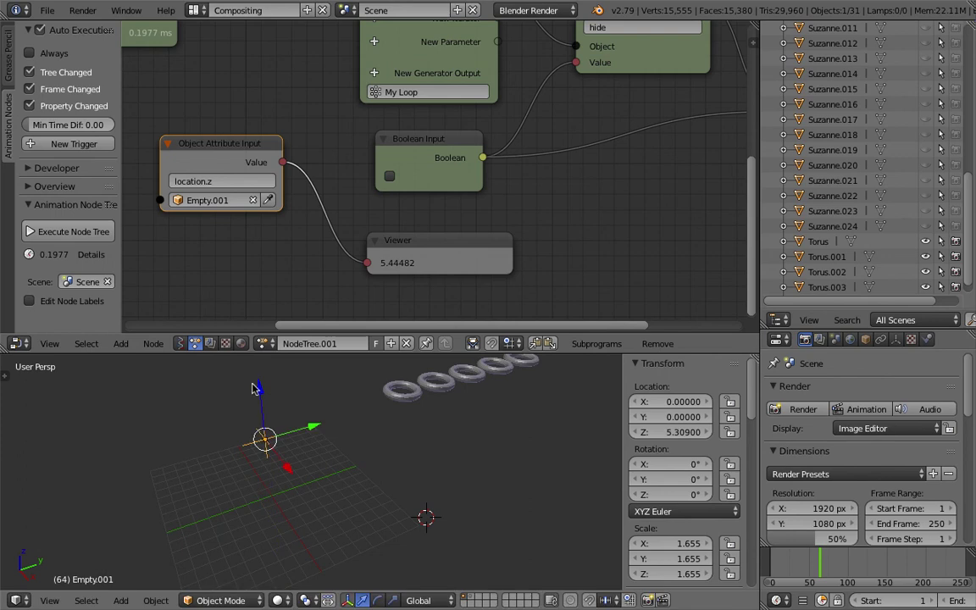
click(29, 53)
drag(261, 402, 241, 442)
click(271, 423)
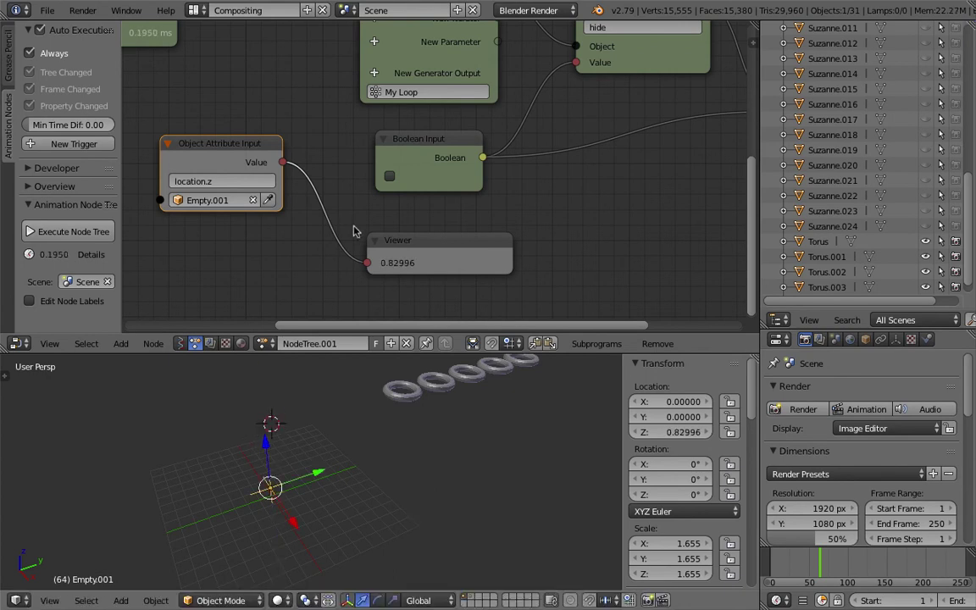
Disable Always auto-execution and link the Object Attribute Input's Value to the Value inputs of the hide and hide_render nodes.
scroll(415, 156, down, 2)
middle_drag(202, 34, 117, 86)
click(54, 52)
middle_drag(246, 198, 264, 217)
scroll(255, 215, down, 1)
drag(266, 206, 478, 133)
drag(265, 206, 620, 168)
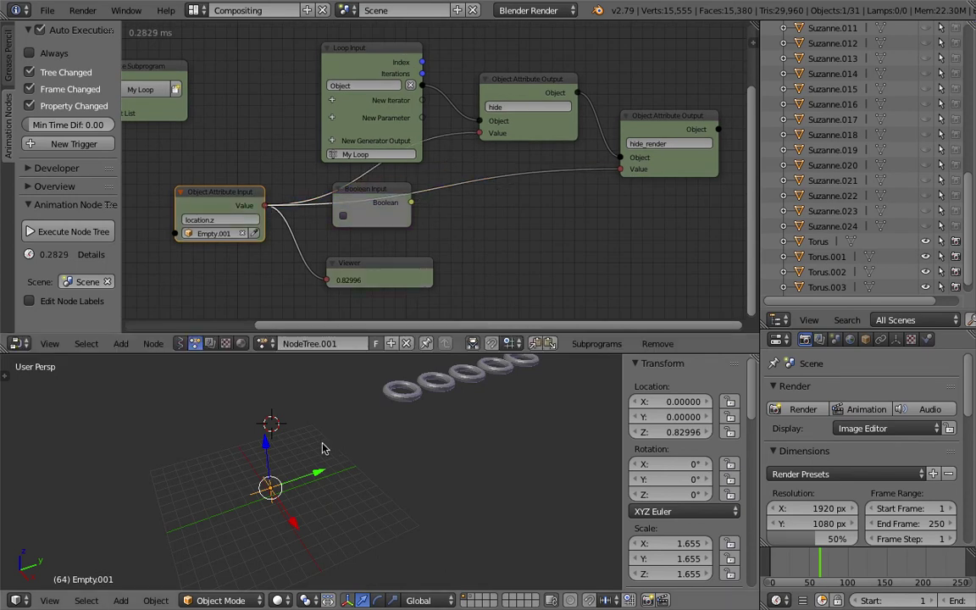
Enable the Always auto-execution option and move the empty along Z, leaving it at about 0.61.
drag(262, 436, 284, 442)
click(54, 54)
scroll(275, 437, up, 2)
key(g)
key(z)
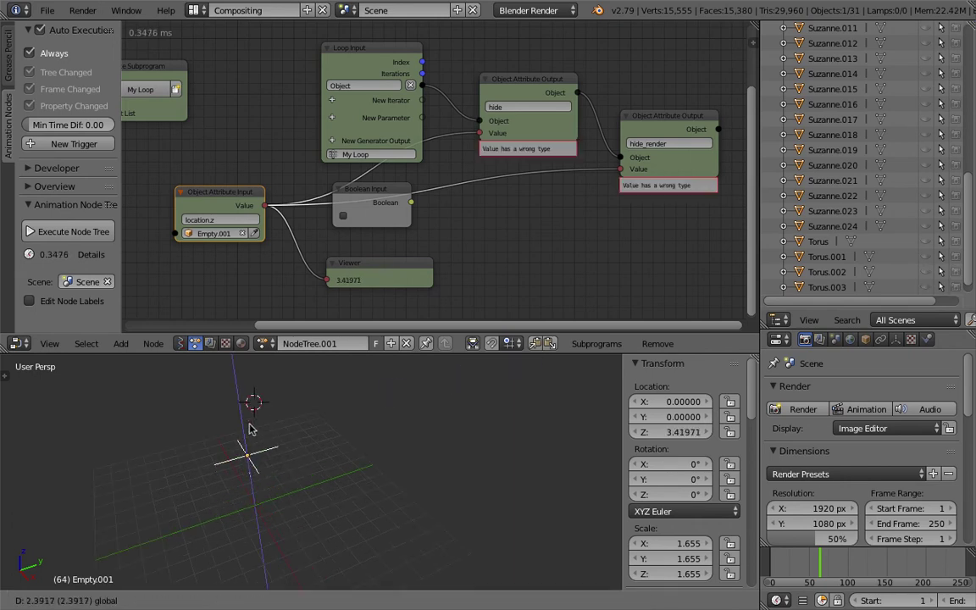
click(256, 483)
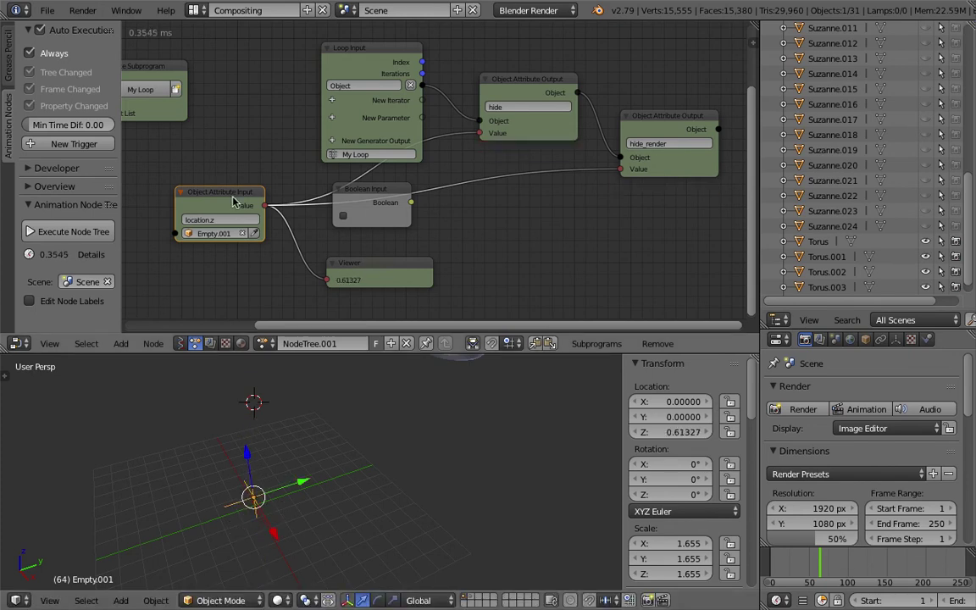
Delete the Object Attribute Input node, the controller empty and the Viewer node.
key(x)
key(x)
click(246, 475)
click(370, 270)
key(x)
Link the Boolean Input to the Value inputs of the hide and hide_render nodes and test toggling its checkbox.
drag(410, 202, 477, 133)
drag(413, 203, 619, 168)
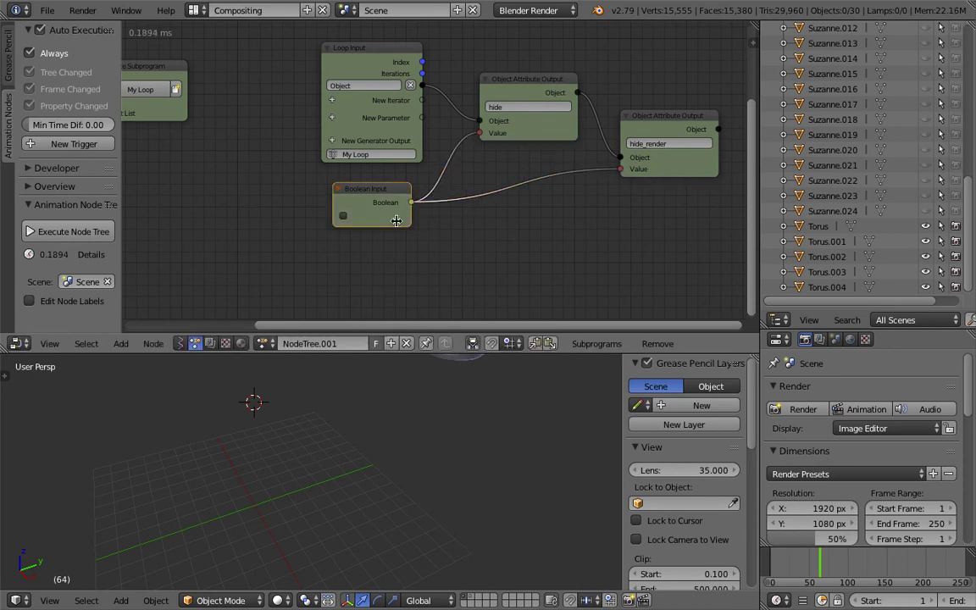
scroll(422, 218, up, 2)
click(318, 227)
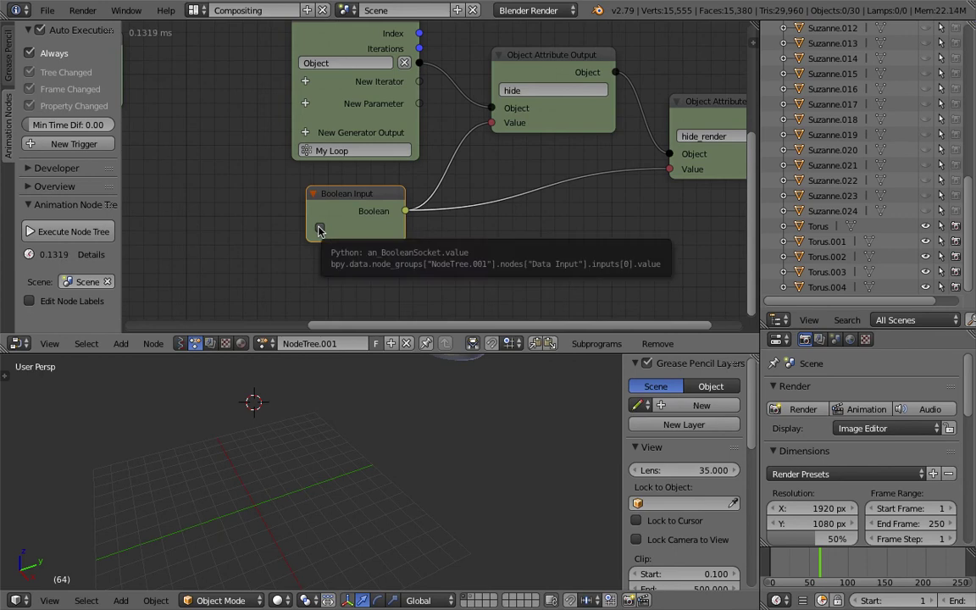
click(319, 229)
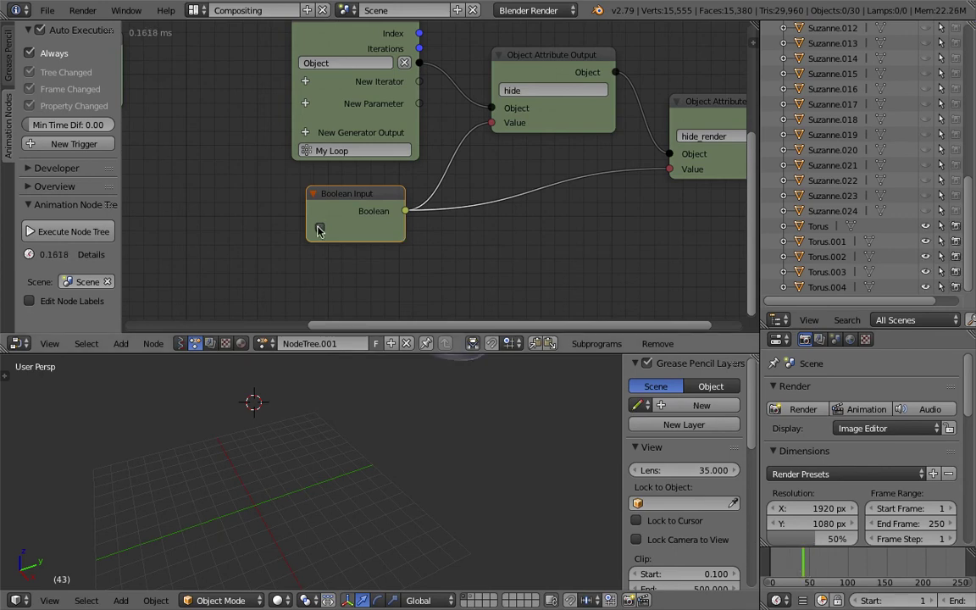
scroll(375, 450, down, 5)
scroll(380, 449, up, 4)
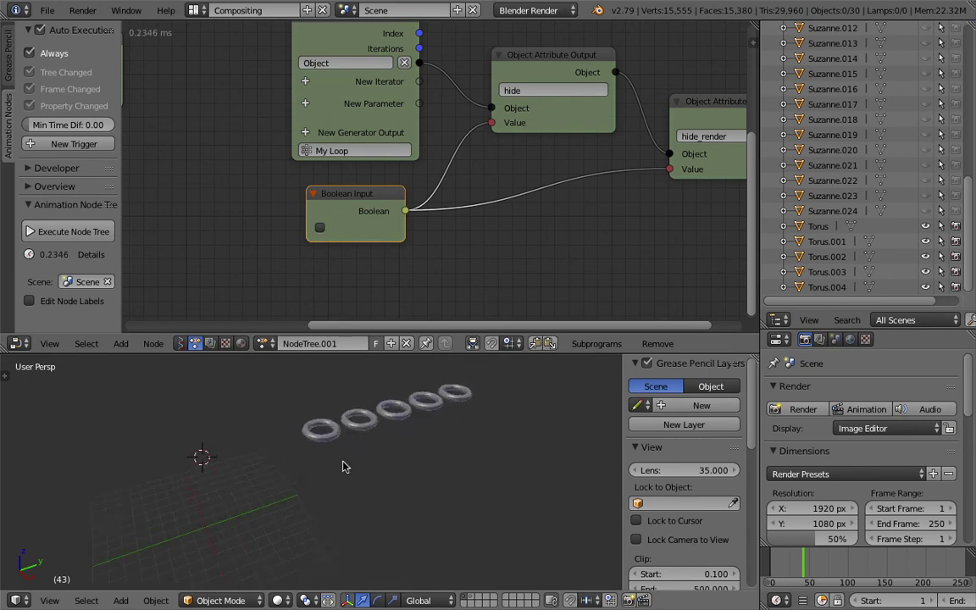
shift+middle_drag(343, 466, 220, 514)
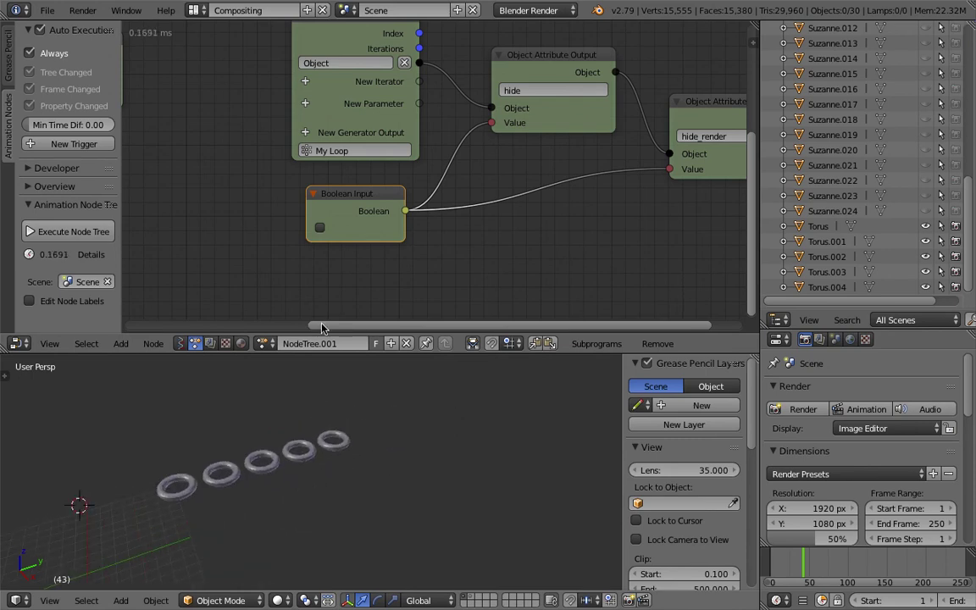
Keyframe the Boolean Input's checkbox unchecked at frame 43, and replace that keyframe with the checked state.
right_click(321, 229)
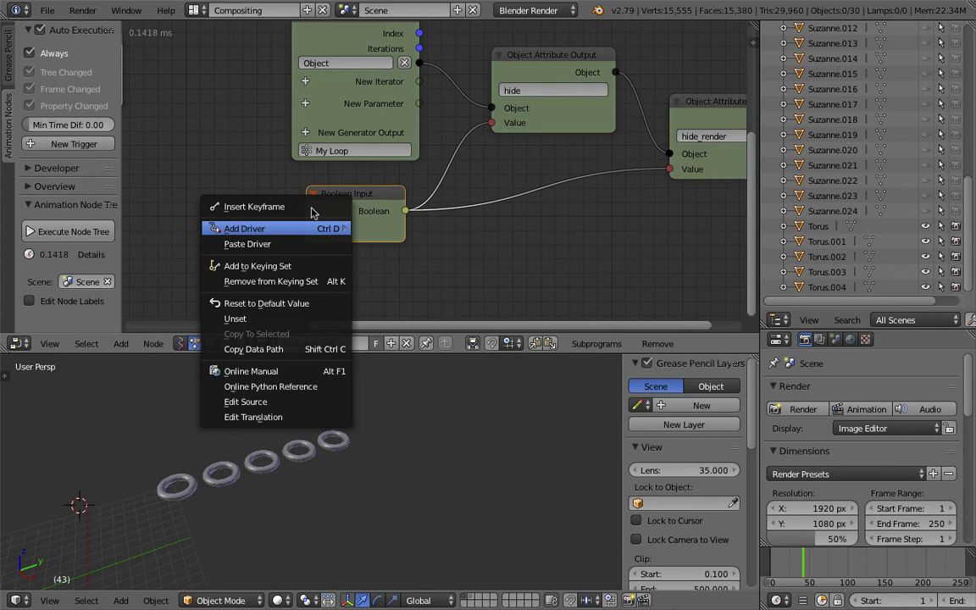
click(312, 208)
click(320, 228)
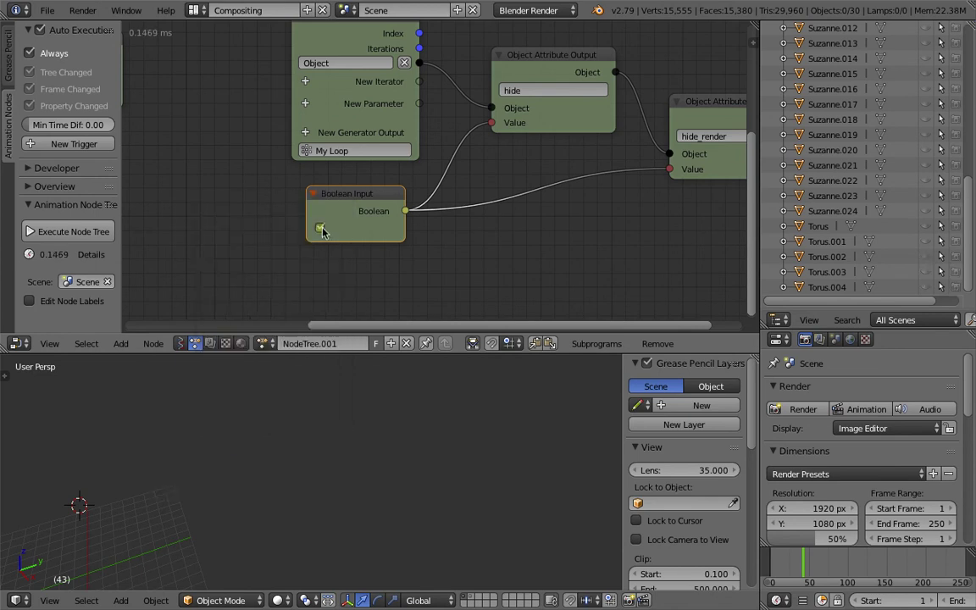
right_click(321, 229)
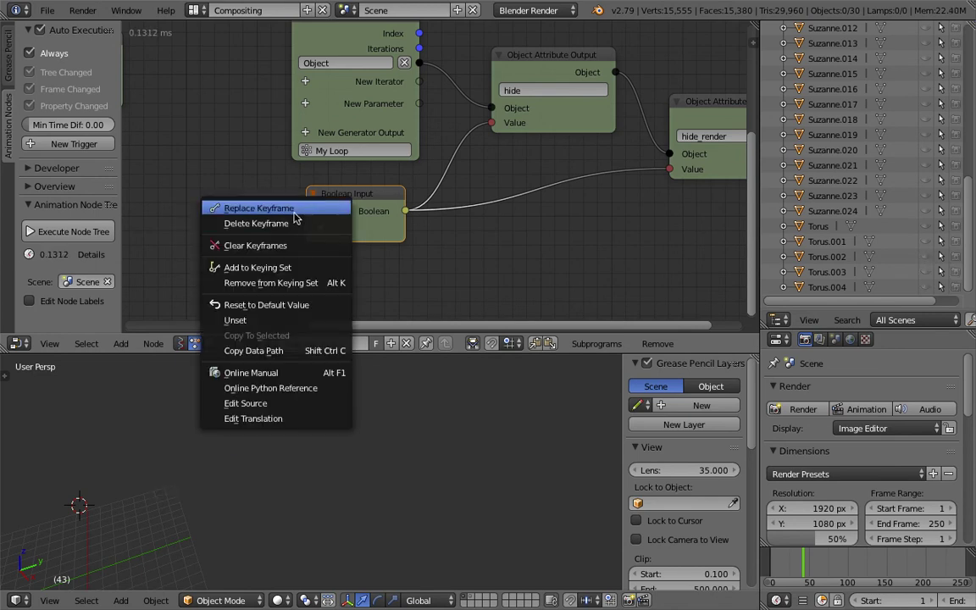
click(292, 212)
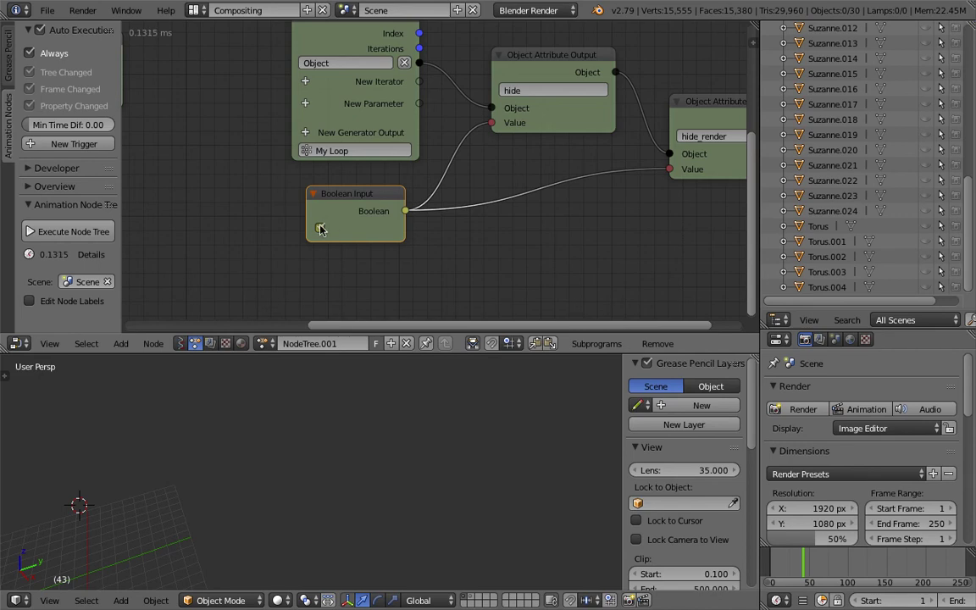
Keyframe the Boolean Input's checkbox as unchecked at frame 84.
click(835, 565)
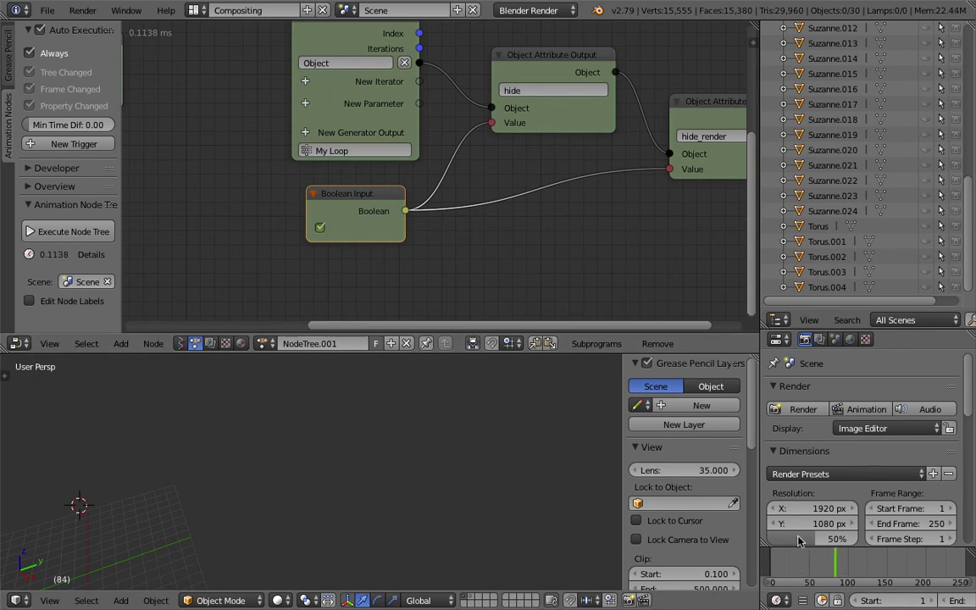
click(320, 228)
right_click(321, 229)
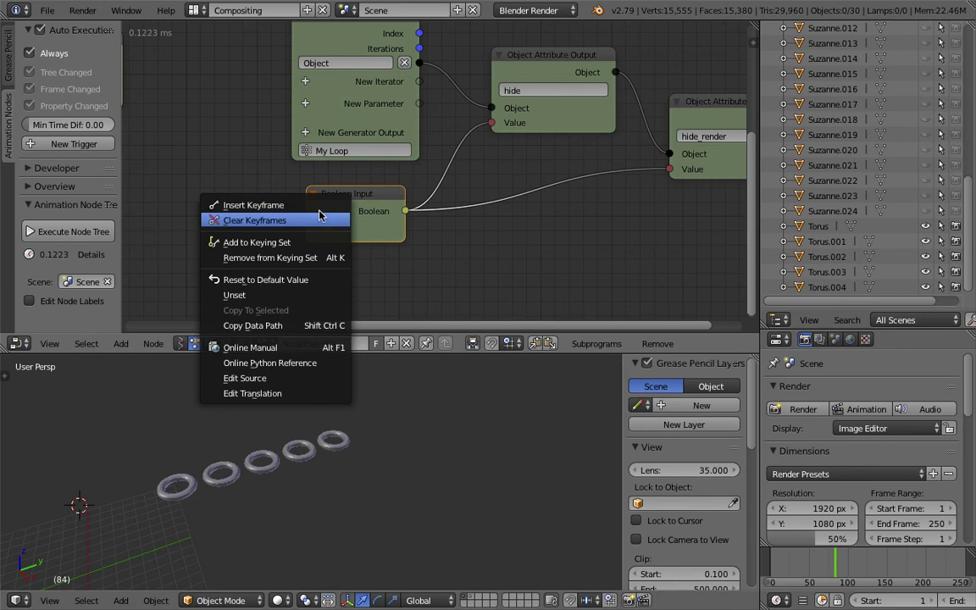
click(316, 205)
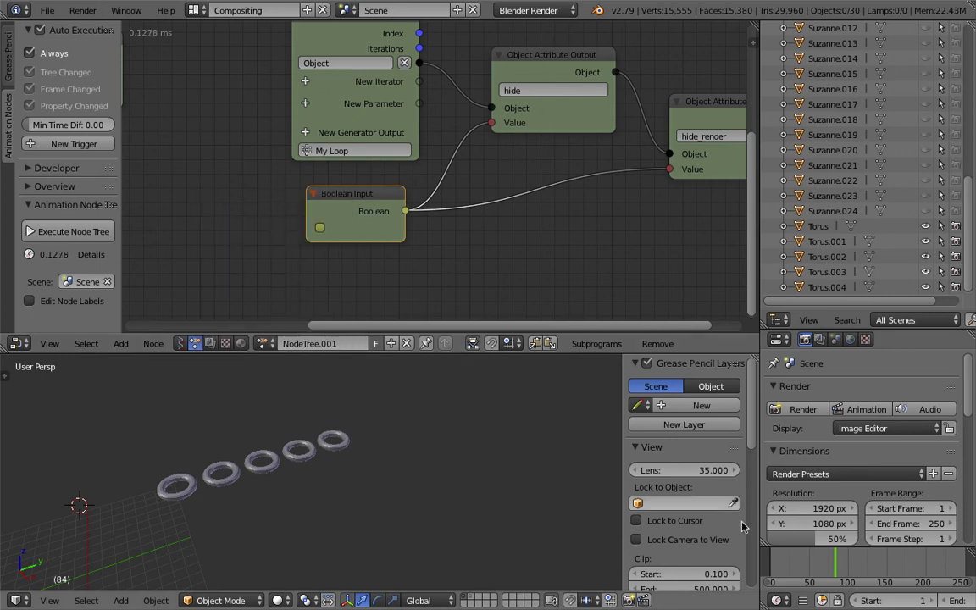
Scrub the timeline back to frame 21 and play the animation to check the visibility of the tori.
click(802, 566)
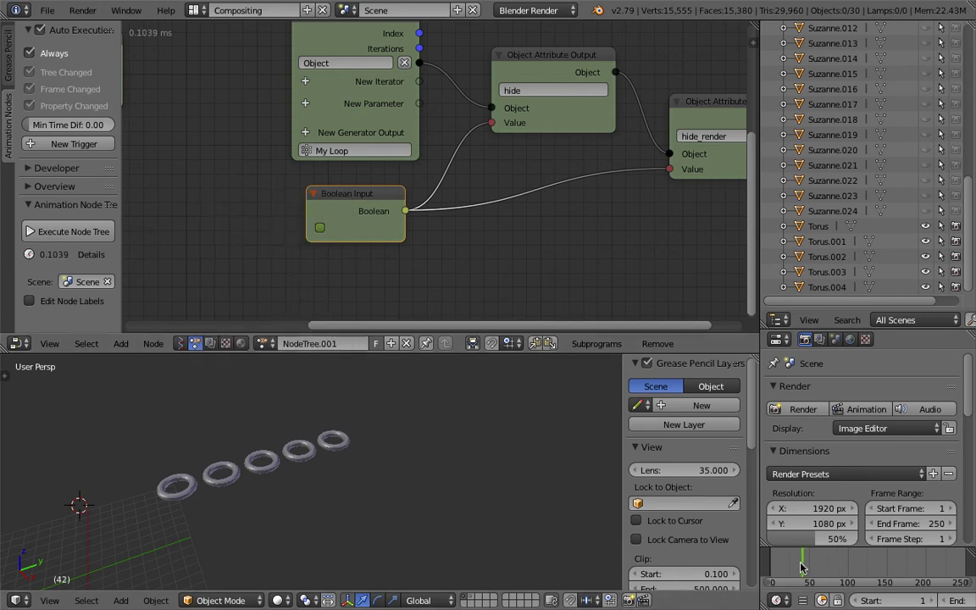
drag(798, 568, 787, 566)
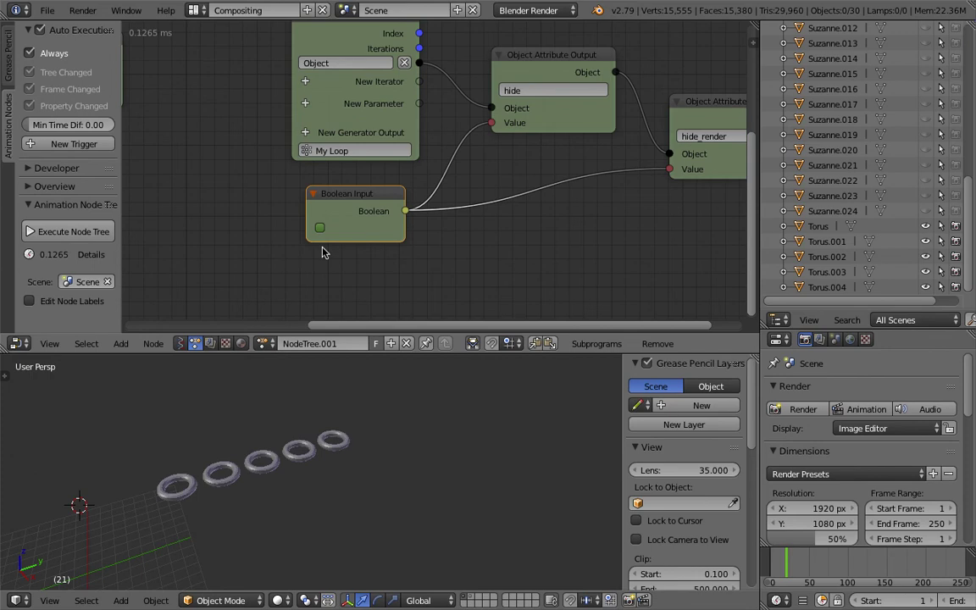
scroll(276, 234, down, 3)
scroll(277, 235, up, 1)
key(alt+a)
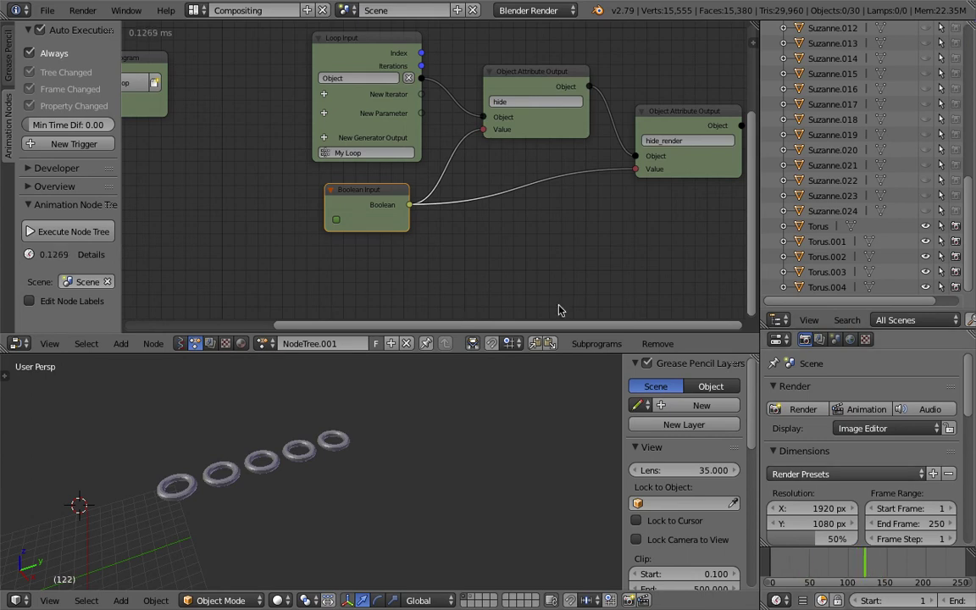
Keyframe the Boolean Input's checkbox as checked at frame 122.
click(337, 220)
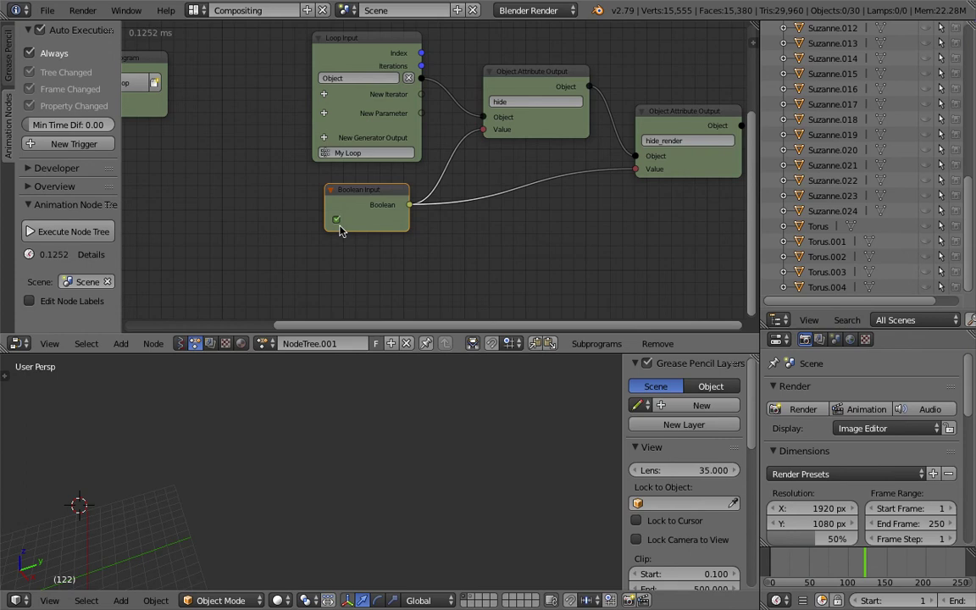
right_click(336, 221)
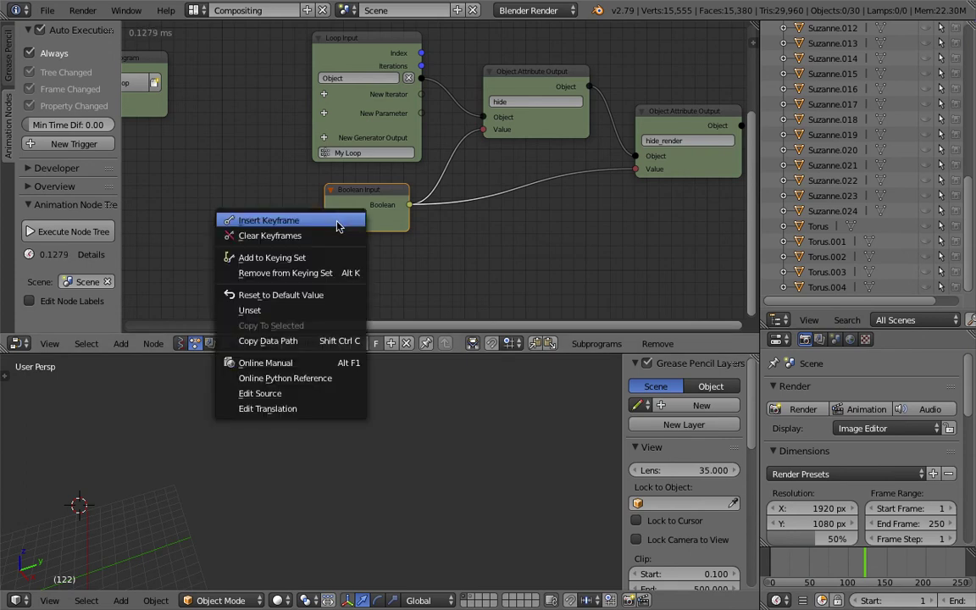
click(334, 222)
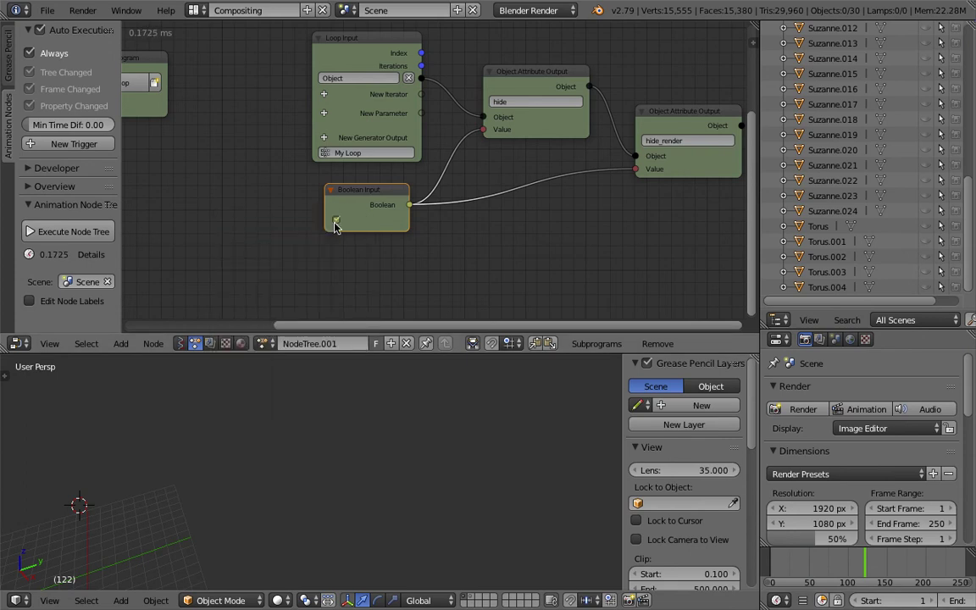
Clear all keyframes from the Boolean Input's checkbox.
click(193, 10)
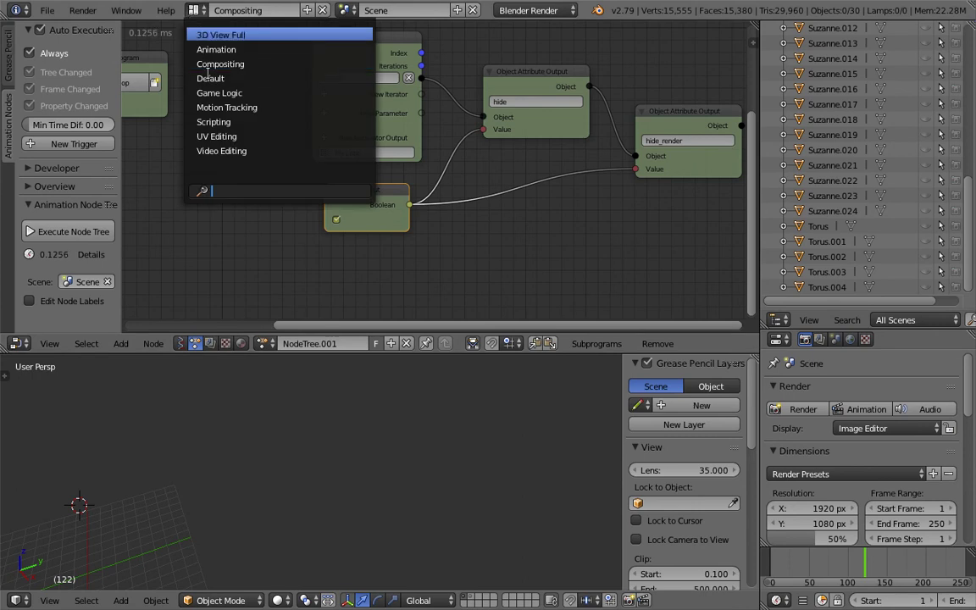
scroll(436, 254, up, 2)
middle_drag(436, 254, 403, 282)
scroll(403, 282, down, 1)
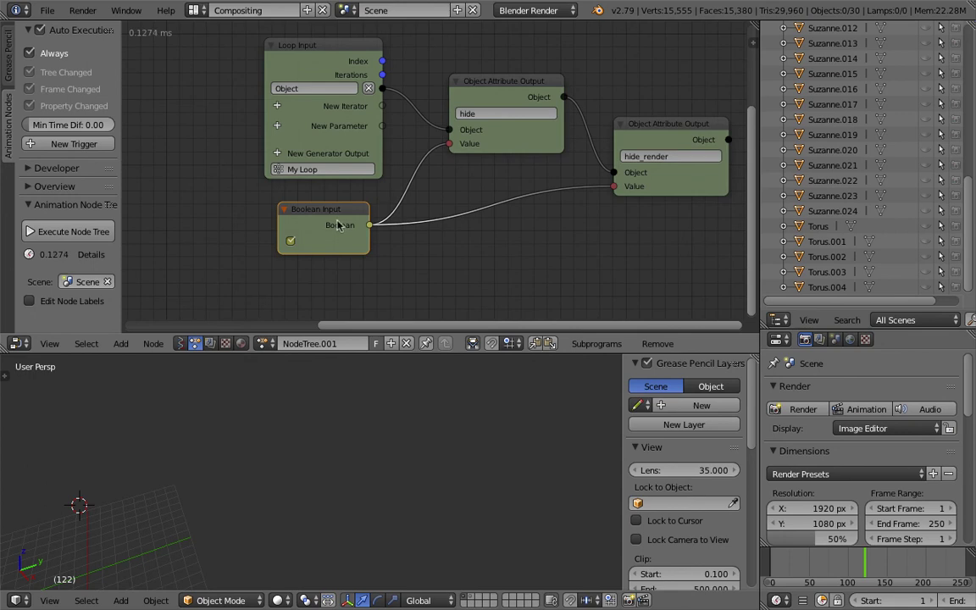
right_click(290, 240)
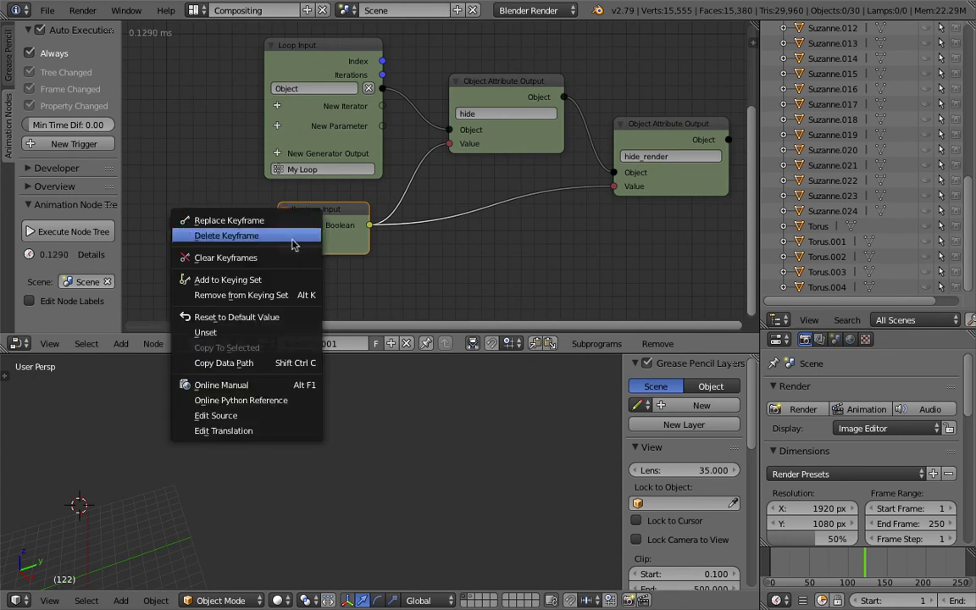
click(288, 258)
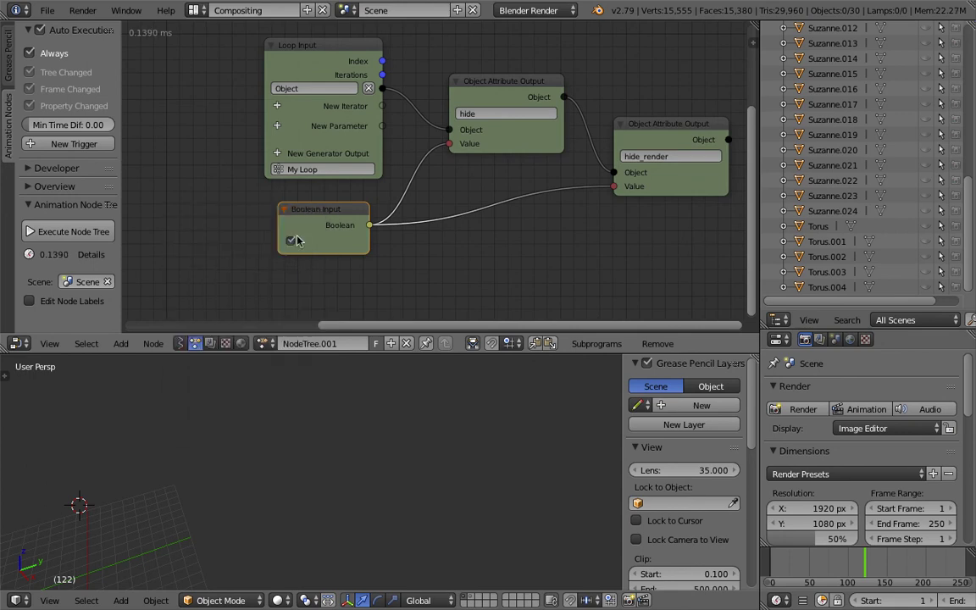
Toggle the Boolean Input's checkbox repeatedly to test the tori's visibility, move the node slightly away from the Loop Input, and leave it unchecked.
click(290, 241)
click(293, 242)
click(293, 243)
click(293, 242)
drag(334, 236, 350, 251)
click(305, 256)
click(305, 257)
click(305, 256)
click(305, 256)
click(305, 257)
click(307, 259)
click(307, 259)
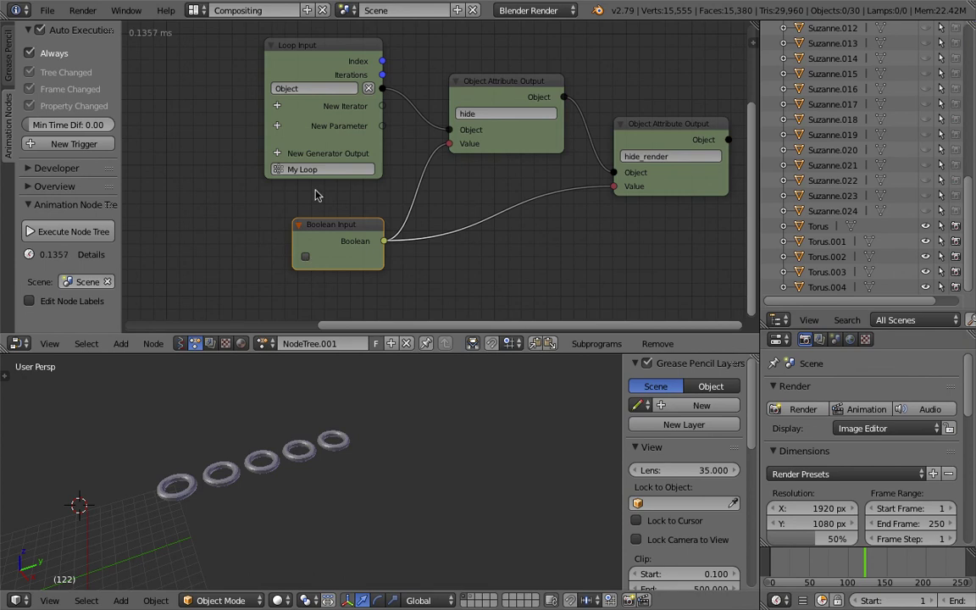
middle_drag(316, 194, 289, 211)
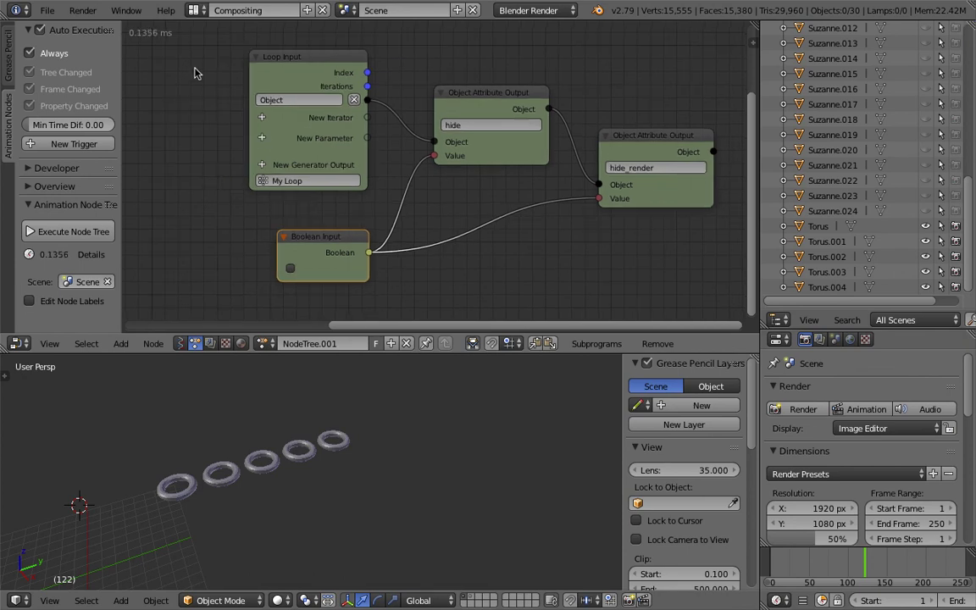
Switch the node editor to the Sverchok NodeTree and examine its hide and hide_render Object ID Set nodes.
click(180, 343)
click(264, 343)
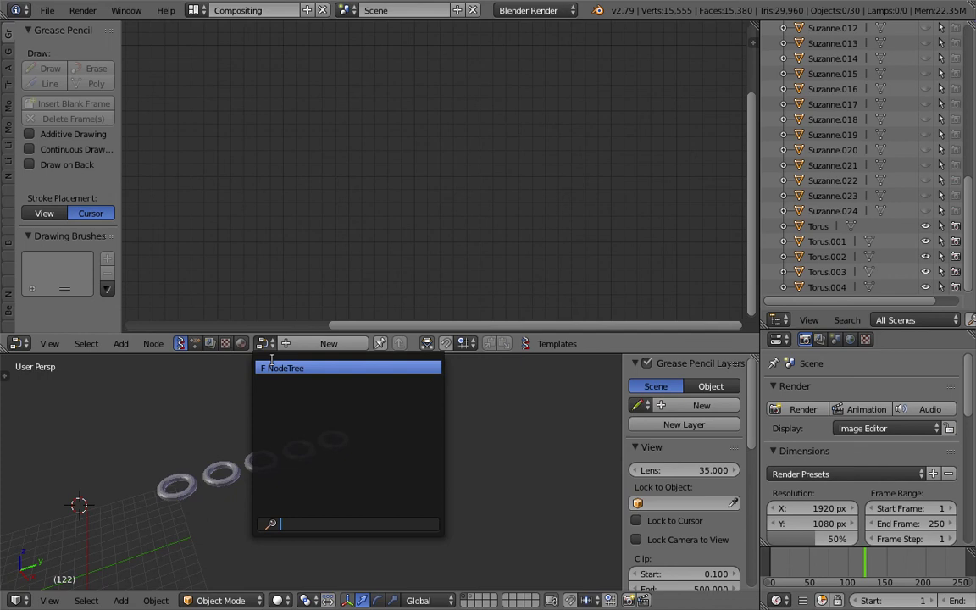
click(271, 367)
click(337, 227)
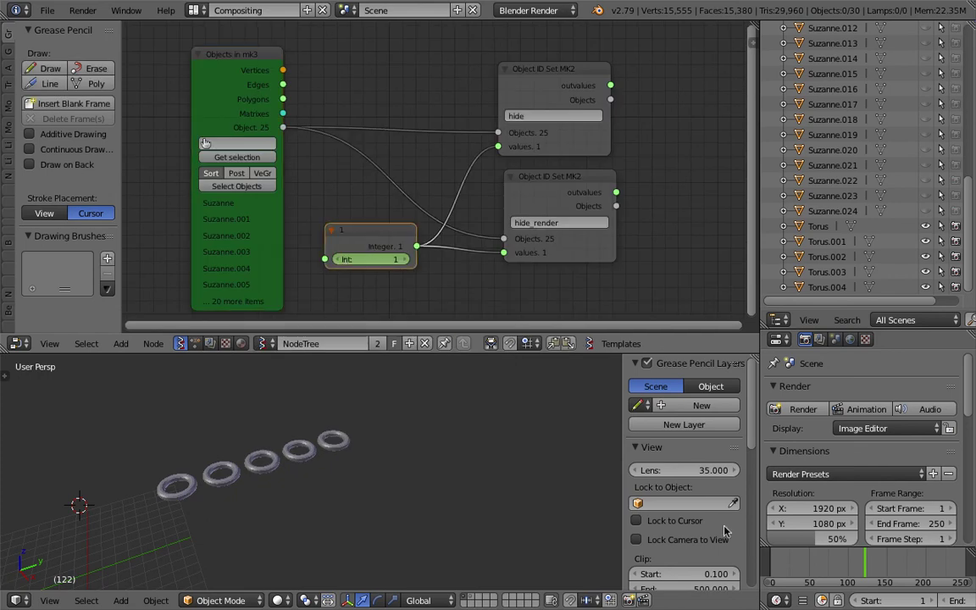
scroll(377, 485, down, 3)
scroll(342, 436, up, 3)
scroll(362, 183, up, 1)
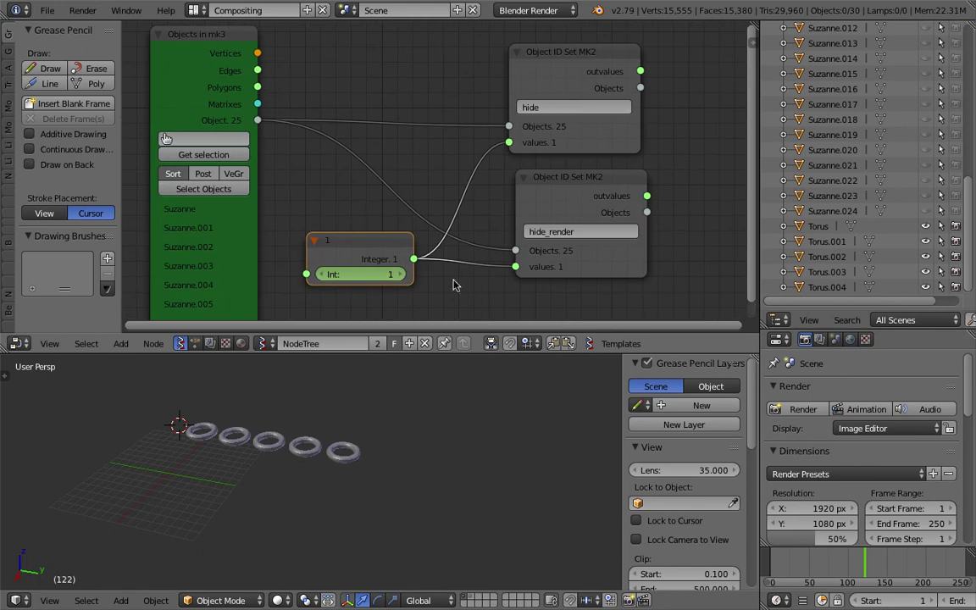
Return the node editor to the Animation Nodes tree NodeTree.001 and view the subprogram and loop nodes.
click(197, 344)
scroll(315, 247, down, 1)
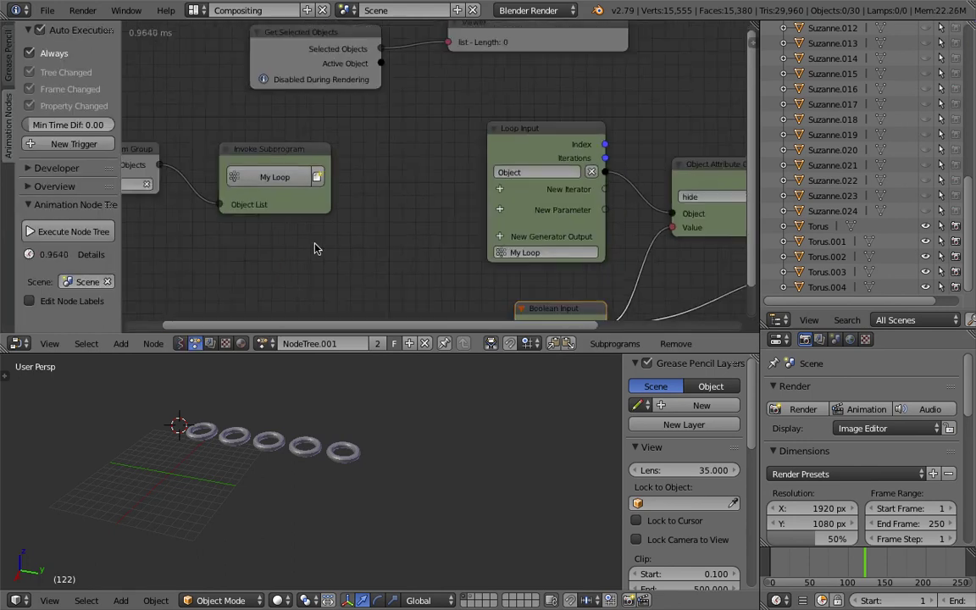
middle_drag(305, 151, 288, 132)
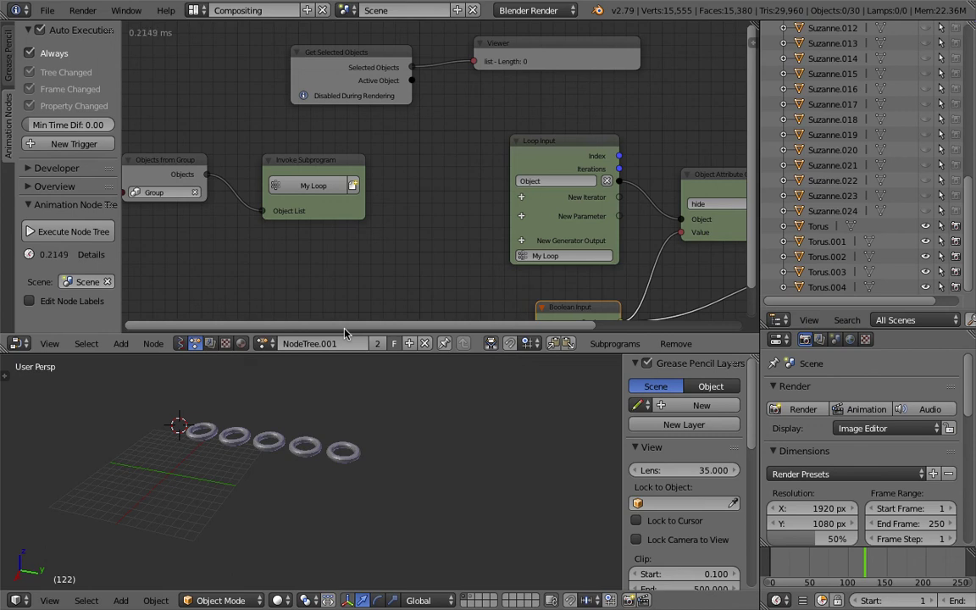
Select the Torus.003 object in the 3D viewport.
middle_drag(283, 392, 284, 434)
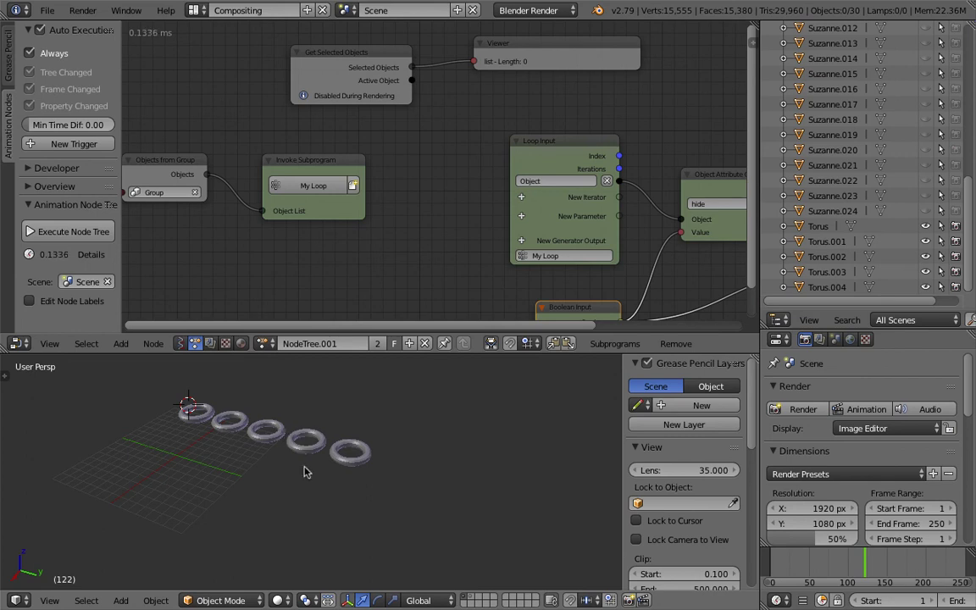
middle_drag(305, 468, 297, 472)
right_click(305, 436)
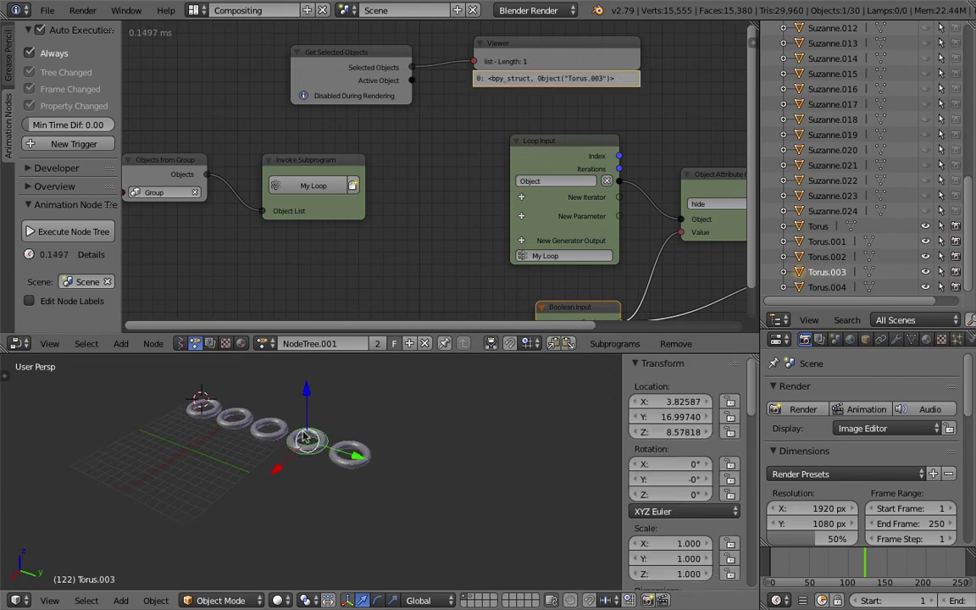
middle_drag(305, 436, 273, 430)
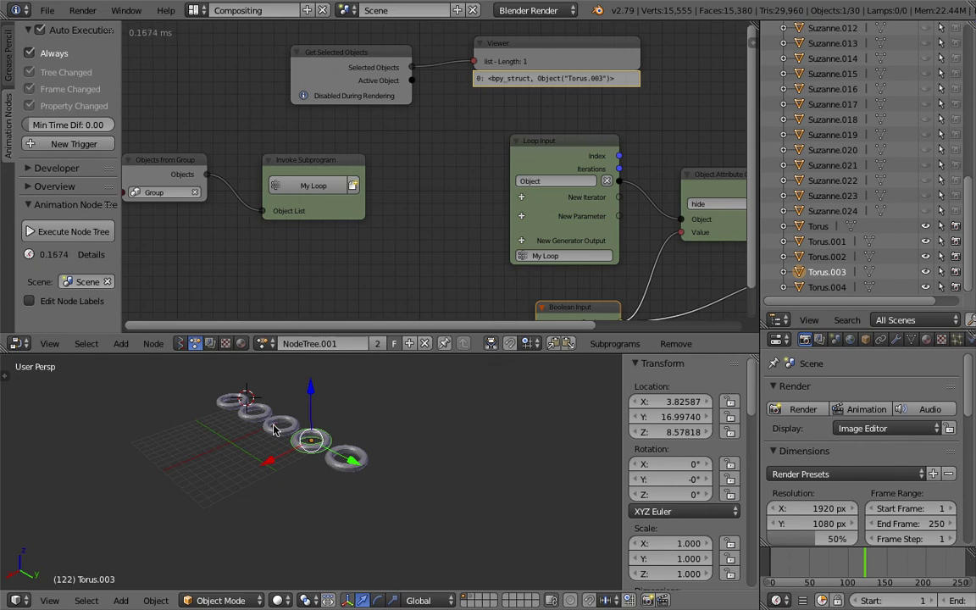
middle_drag(417, 210, 520, 176)
scroll(437, 211, up, 1)
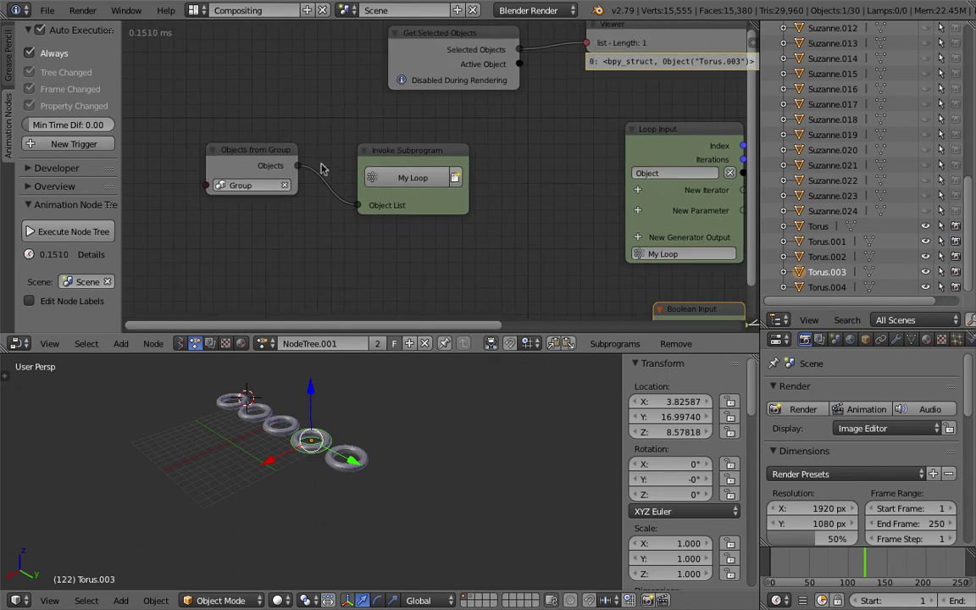
scroll(459, 192, up, 2)
middle_drag(455, 193, 336, 194)
scroll(450, 194, down, 1)
middle_drag(442, 195, 423, 194)
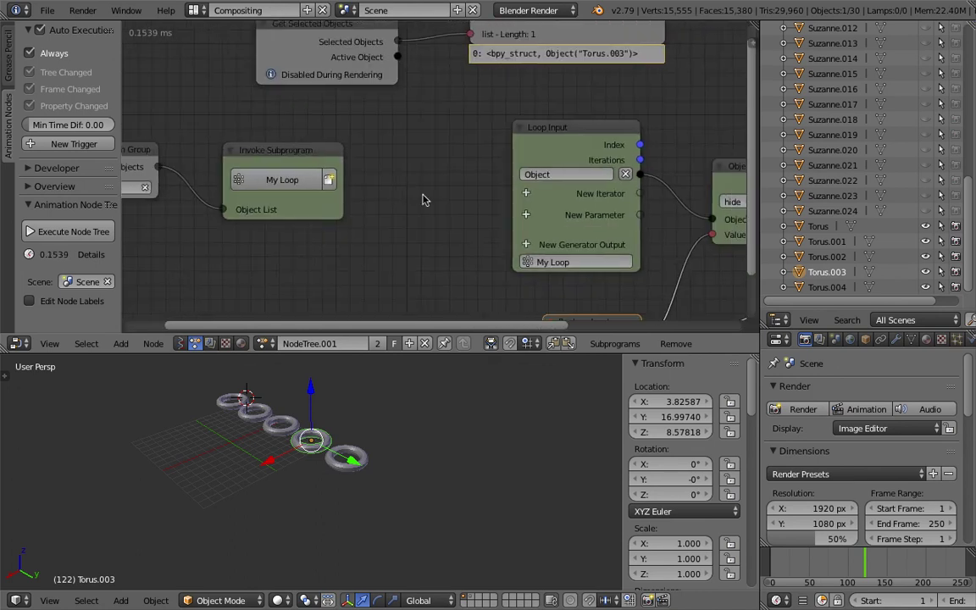